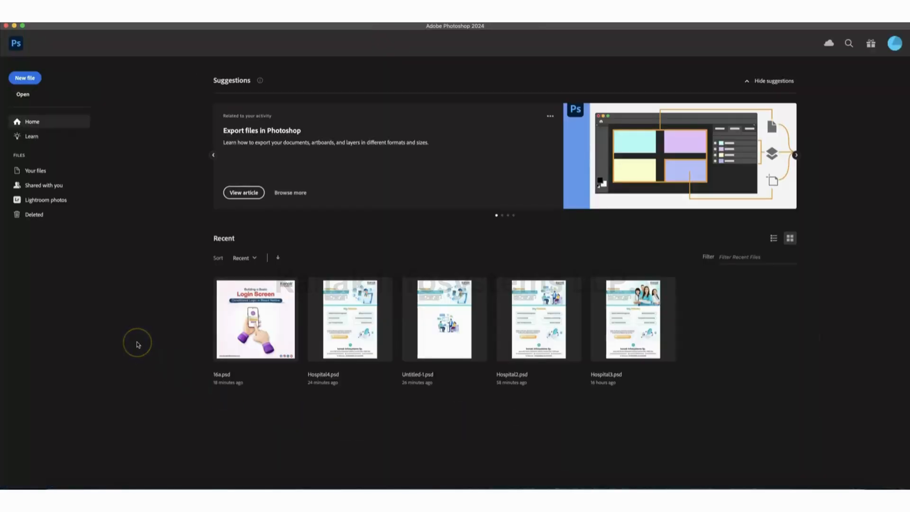
Create a new document 1080 px wide and 1080 px high.
{"action": "key", "text": "super+n"}
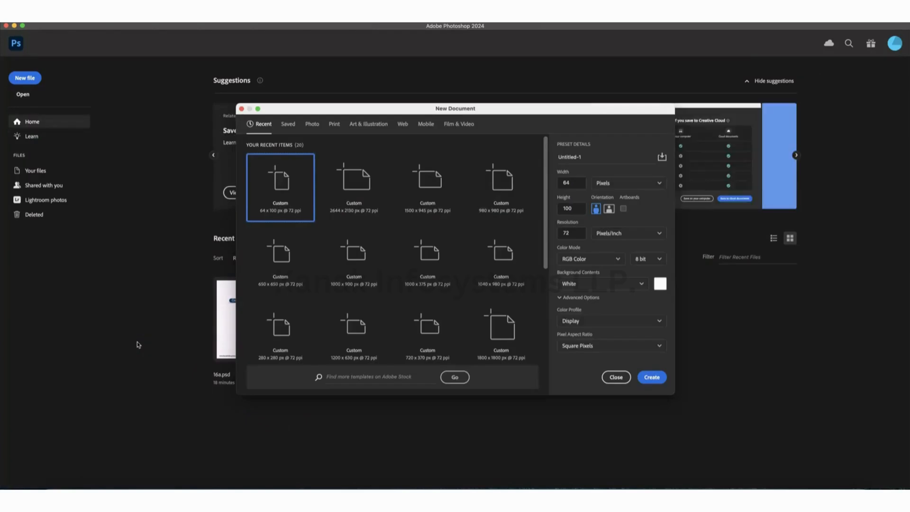
{"action": "left_click_drag", "start_coordinate": [571, 183], "coordinate": [547, 182]}
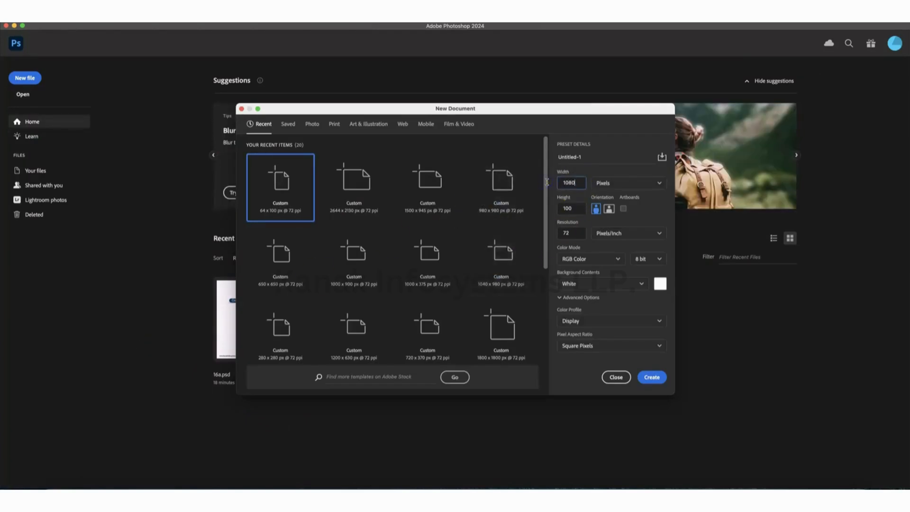
{"action": "key", "text": "Tab"}
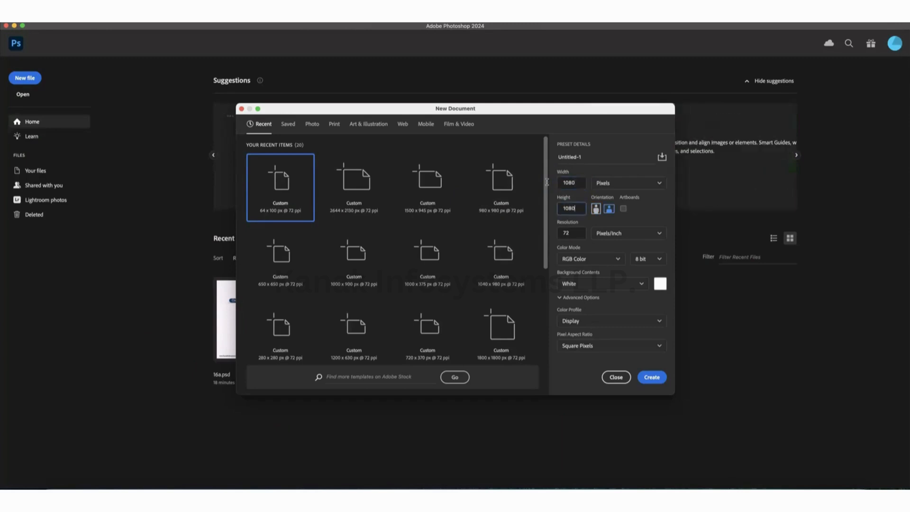
{"action": "key", "text": "Return"}
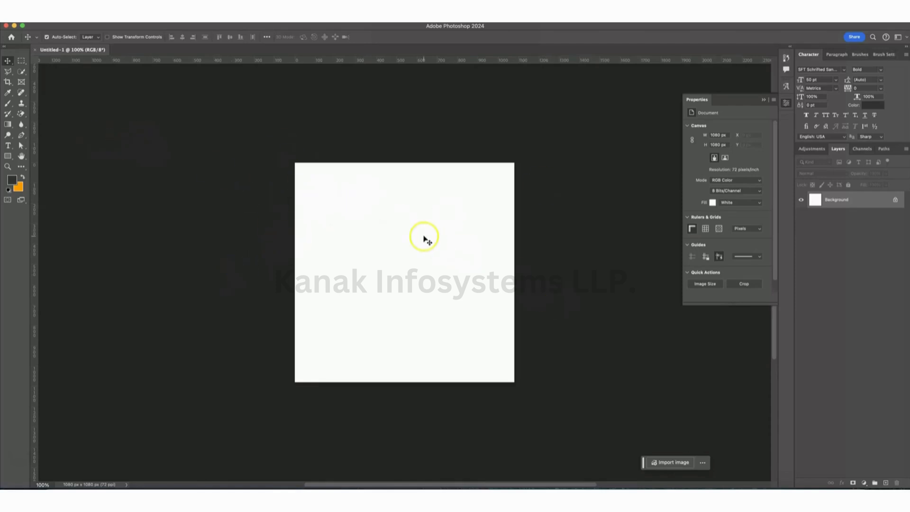
Draw a dark circle about 328 px in diameter in the upper-left part of the canvas with the Ellipse tool.
{"action": "left_click", "coordinate": [8, 156]}
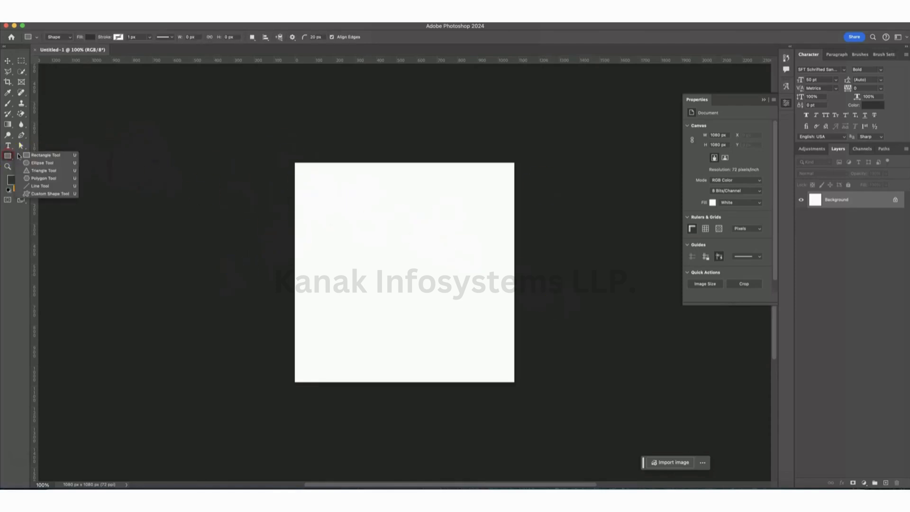
{"action": "left_click", "coordinate": [41, 163]}
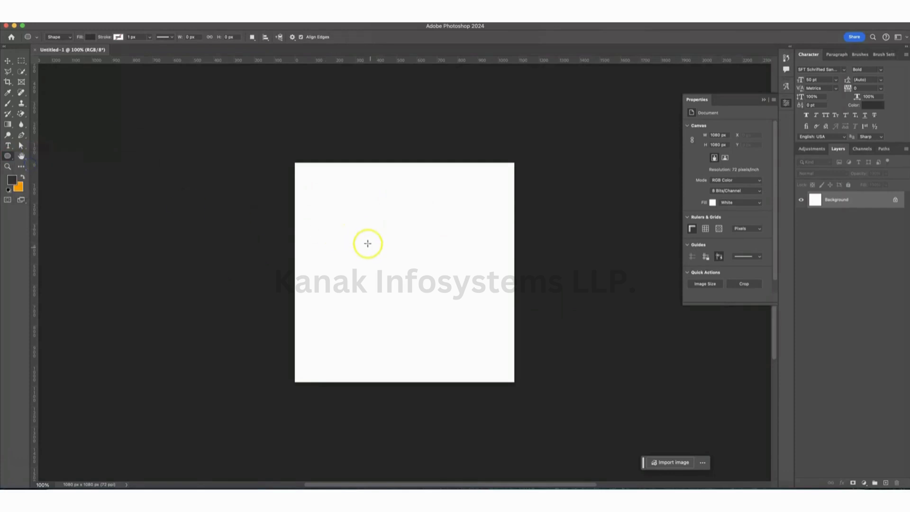
{"action": "left_click_drag", "start_coordinate": [356, 231], "coordinate": [388, 264]}
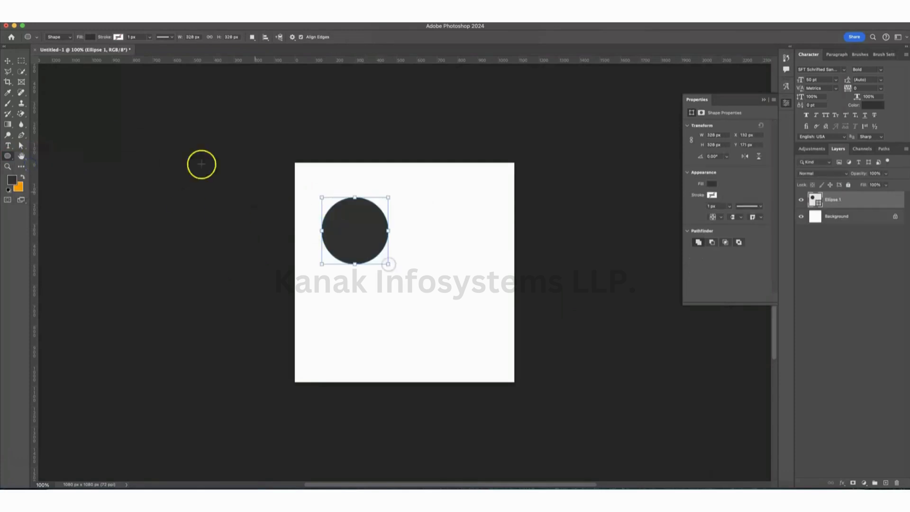
Duplicate the circle so the two sit apart, and scale the lower-left one down to about 68%.
{"action": "left_click", "coordinate": [8, 62]}
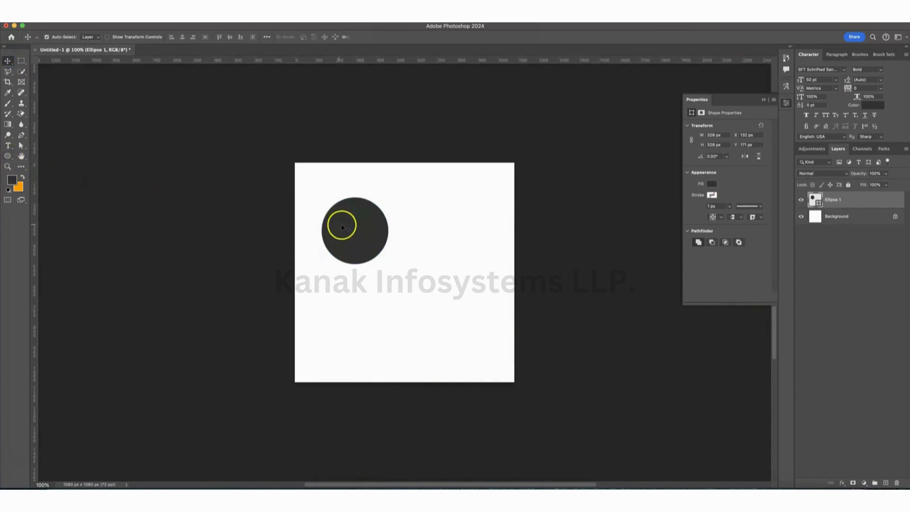
{"action": "left_click_drag", "start_coordinate": [343, 228], "coordinate": [349, 283]}
{"action": "key", "text": "super+t"}
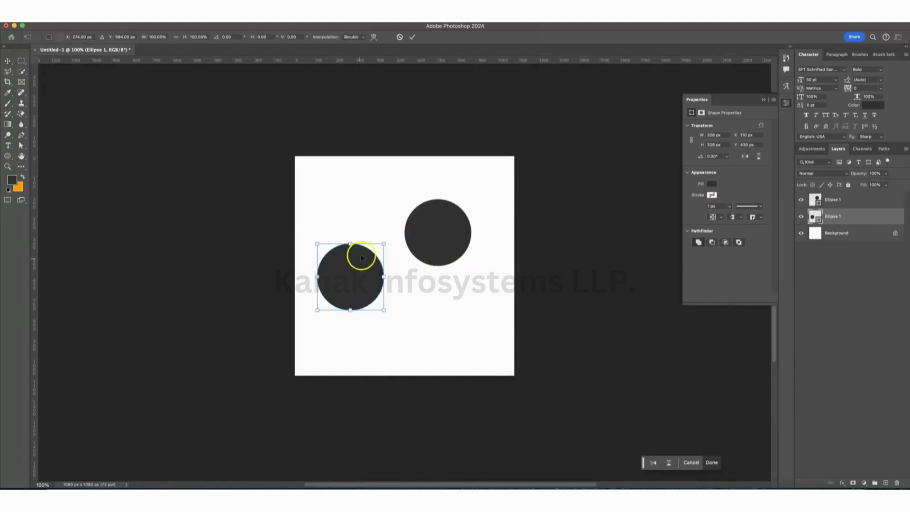
{"action": "left_click_drag", "start_coordinate": [384, 244], "coordinate": [369, 246]}
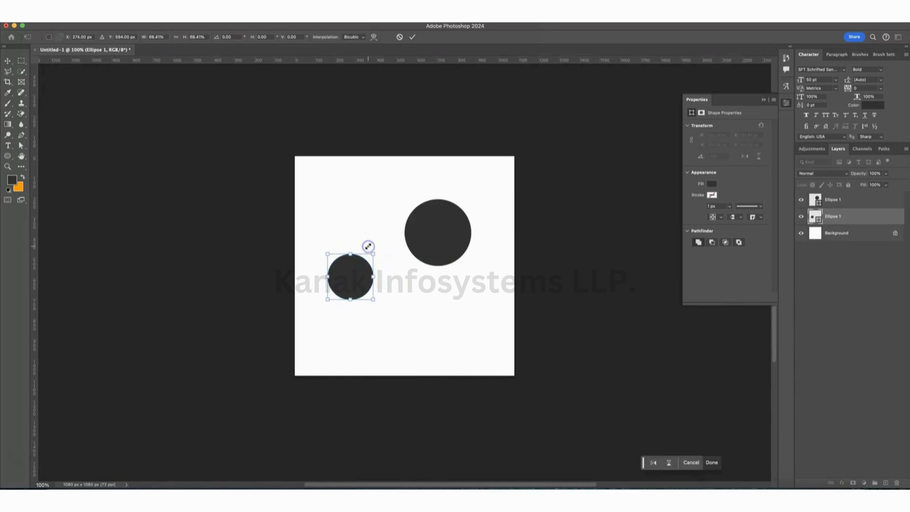
{"action": "key", "text": "Return"}
Move the larger circle closer, above and to the right of the smaller one, and scale it down to about 70%.
{"action": "left_click_drag", "start_coordinate": [439, 229], "coordinate": [388, 217]}
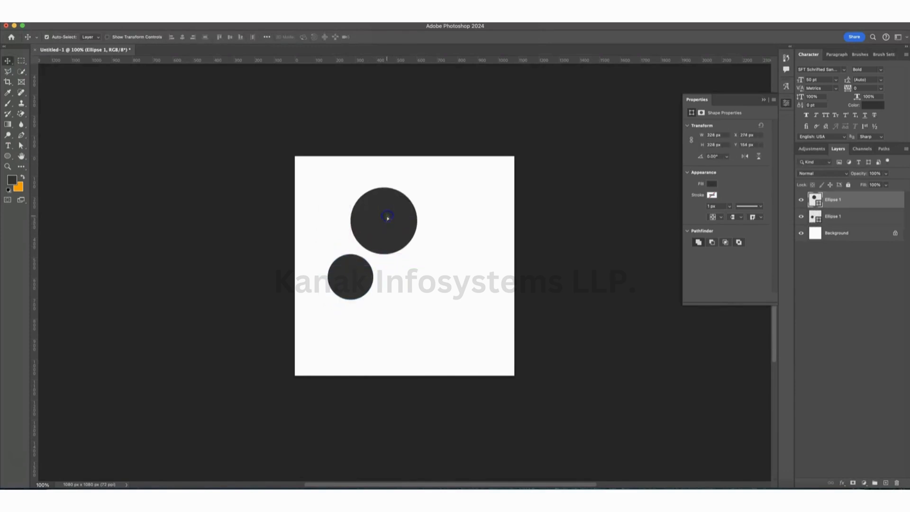
{"action": "key", "text": "ctrl+t"}
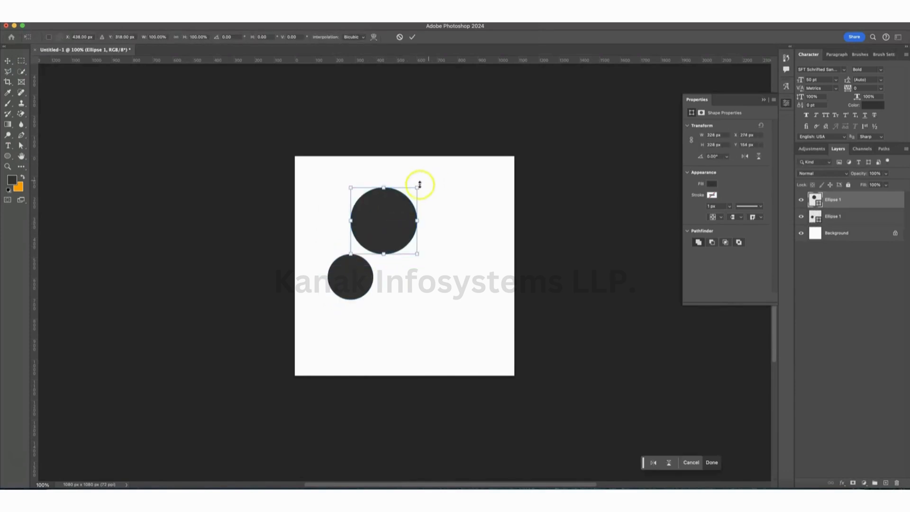
{"action": "left_click_drag", "start_coordinate": [417, 187], "coordinate": [402, 189]}
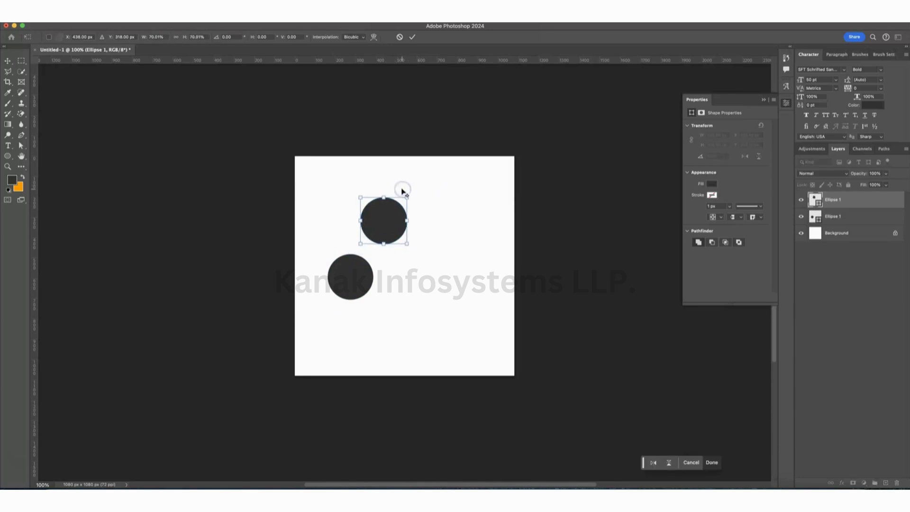
{"action": "left_click", "coordinate": [399, 197]}
{"action": "left_click", "coordinate": [749, 228]}
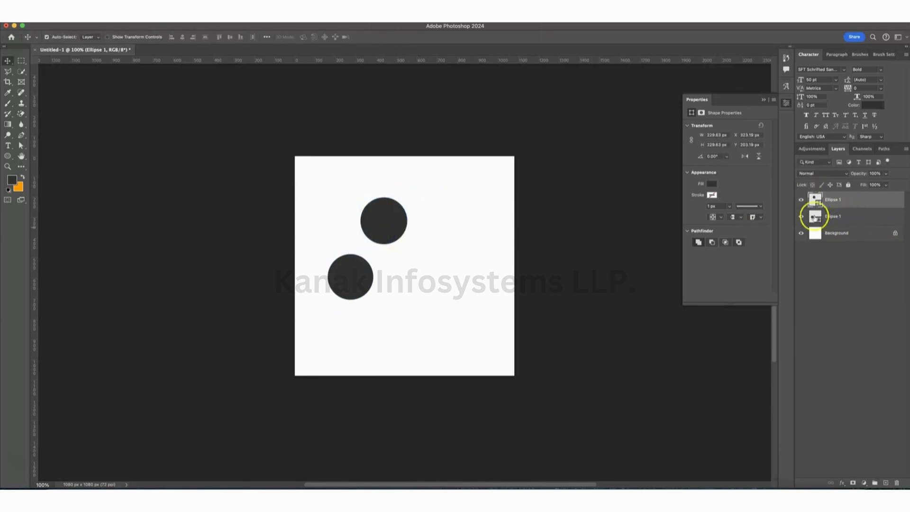
Rename the lower-left circle's layer Layer 1 and the upper circle's layer Layer 2.
{"action": "double_click", "coordinate": [832, 217]}
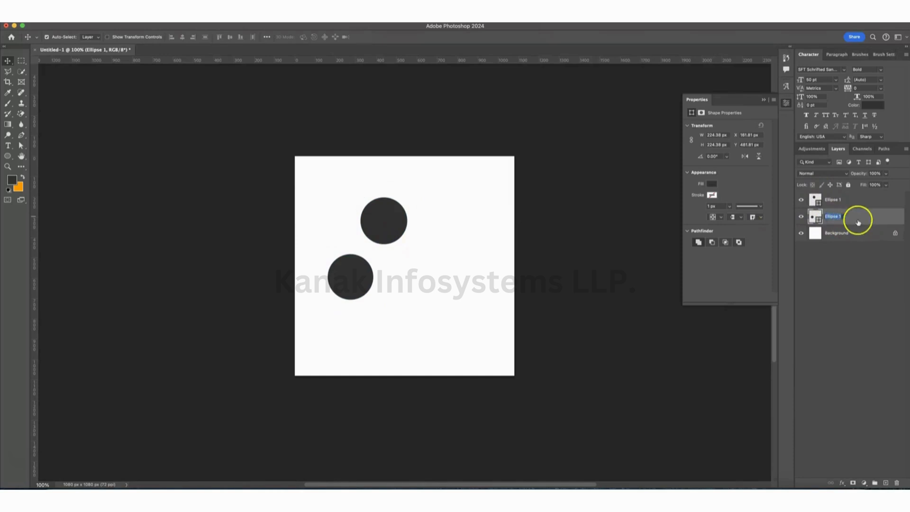
{"action": "left_click", "coordinate": [837, 218]}
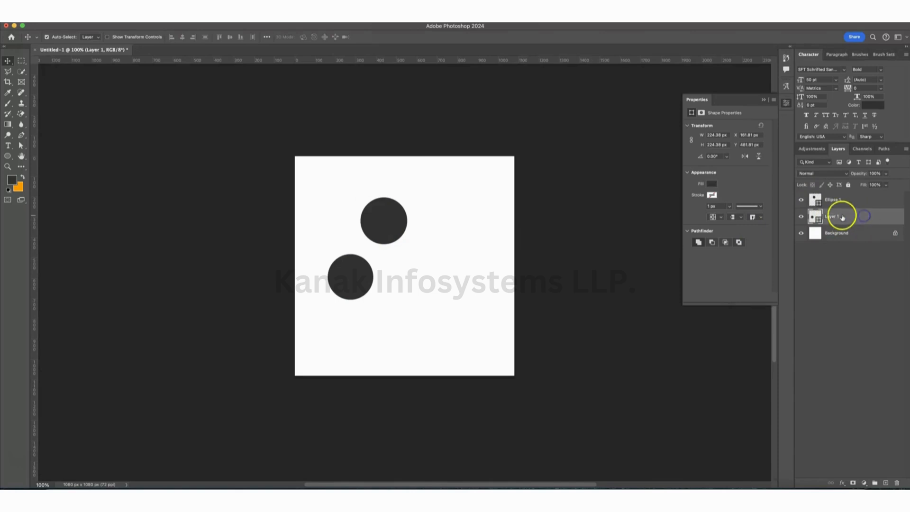
{"action": "left_click", "coordinate": [835, 200]}
{"action": "double_click", "coordinate": [836, 200]}
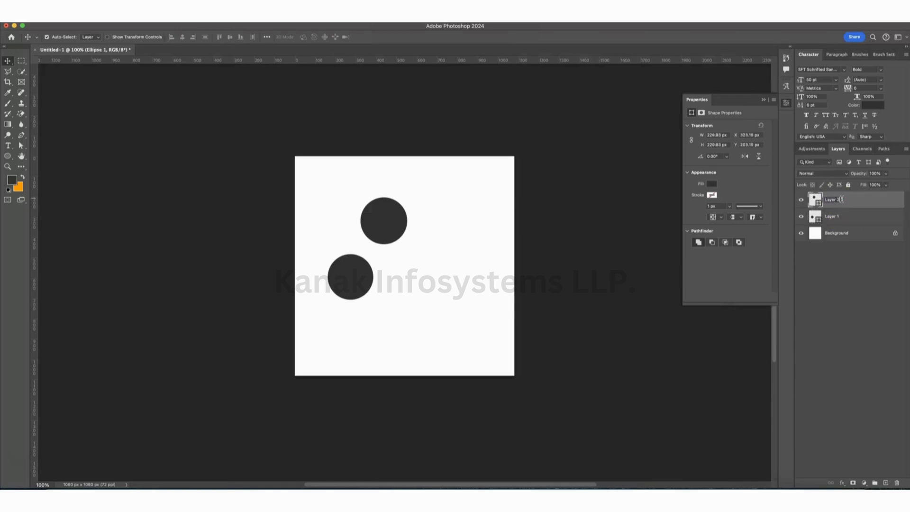
Change the fill colour of the Layer 1 circle to light blue.
{"action": "left_click", "coordinate": [359, 268]}
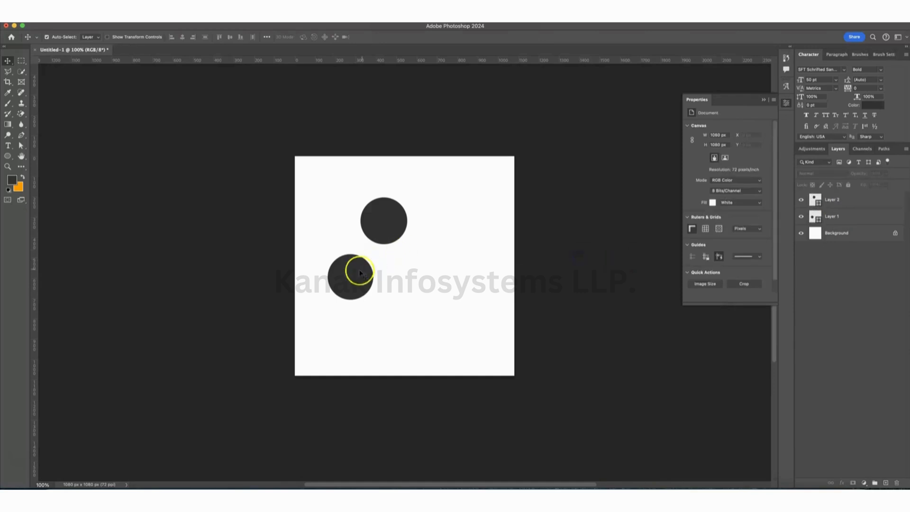
{"action": "double_click", "coordinate": [815, 216]}
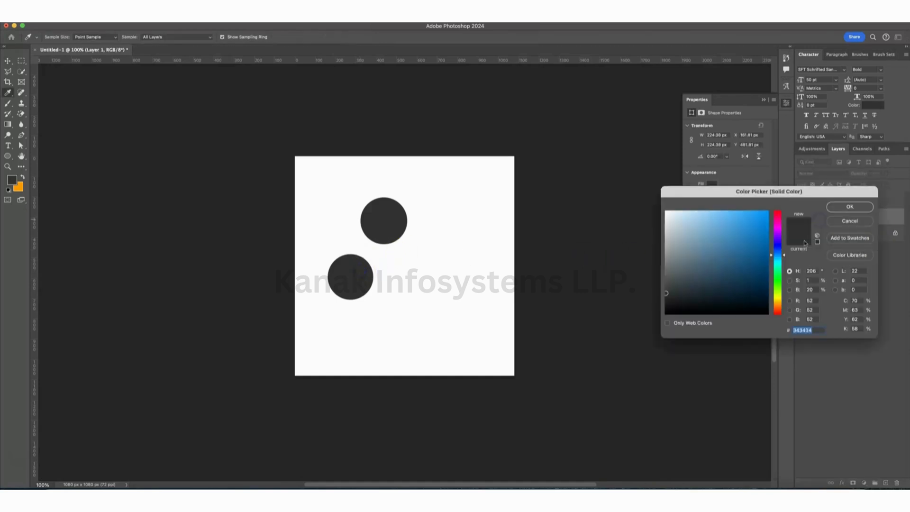
{"action": "left_click_drag", "start_coordinate": [735, 220], "coordinate": [735, 209]}
{"action": "left_click", "coordinate": [850, 207]}
{"action": "key", "text": "v"}
Fill the Layer 2 circle with yellow #eccb2f, and move the two circles slightly farther apart.
{"action": "left_click", "coordinate": [396, 218]}
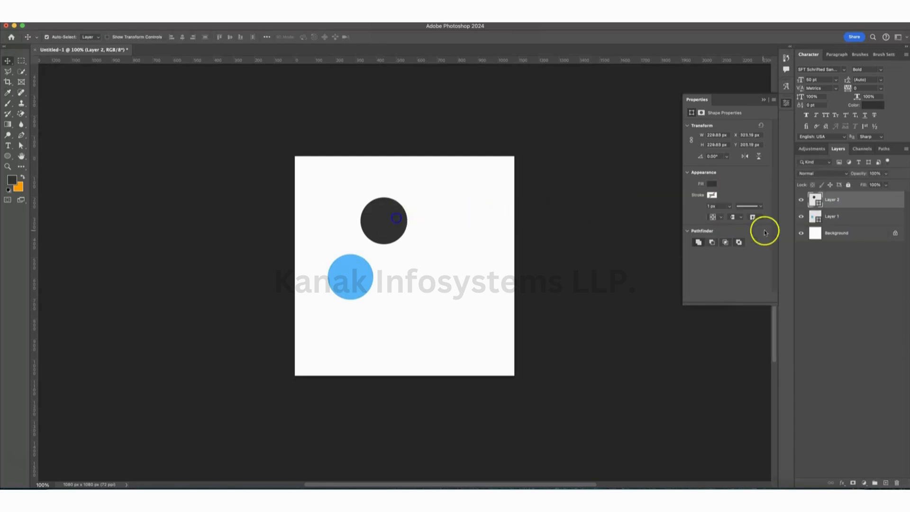
{"action": "double_click", "coordinate": [815, 199]}
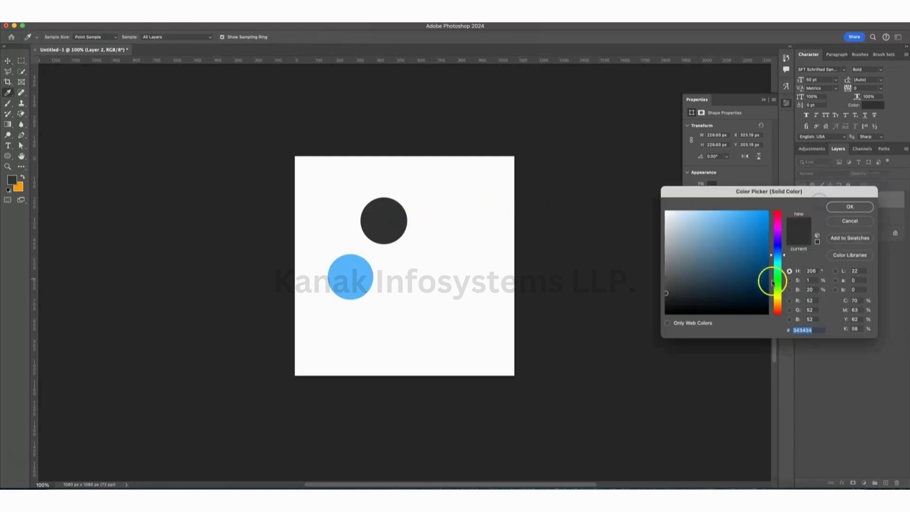
{"action": "left_click_drag", "start_coordinate": [773, 283], "coordinate": [778, 300]}
{"action": "left_click", "coordinate": [744, 232]}
{"action": "left_click", "coordinate": [748, 218]}
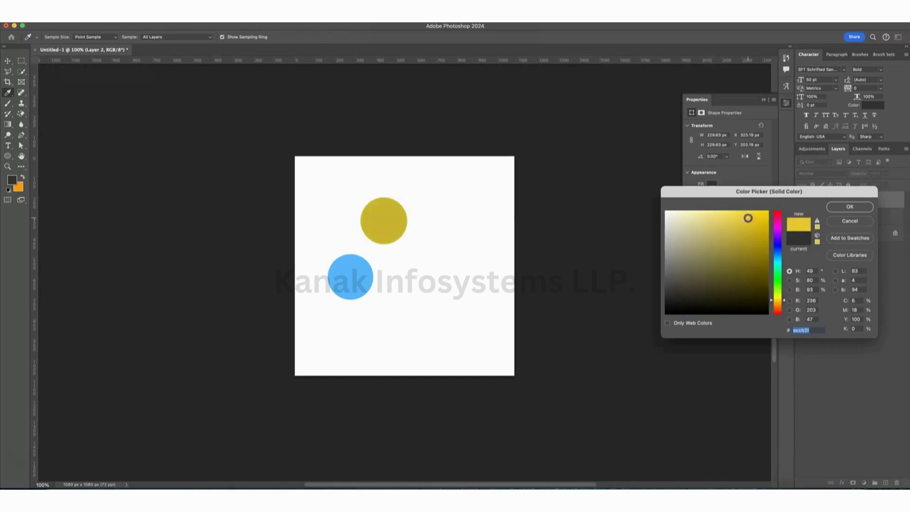
{"action": "left_click", "coordinate": [848, 207]}
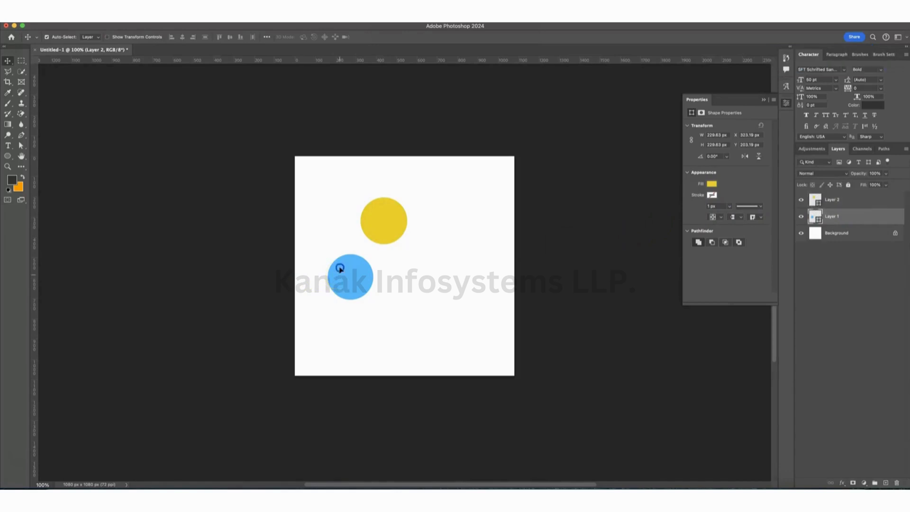
{"action": "mouse_move", "coordinate": [339, 271]}
{"action": "left_mouse_down"}
{"action": "mouse_move", "coordinate": [337, 257]}
{"action": "mouse_move", "coordinate": [375, 230]}
{"action": "mouse_move", "coordinate": [338, 262]}
{"action": "left_mouse_up"}
{"action": "left_click", "coordinate": [377, 227]}
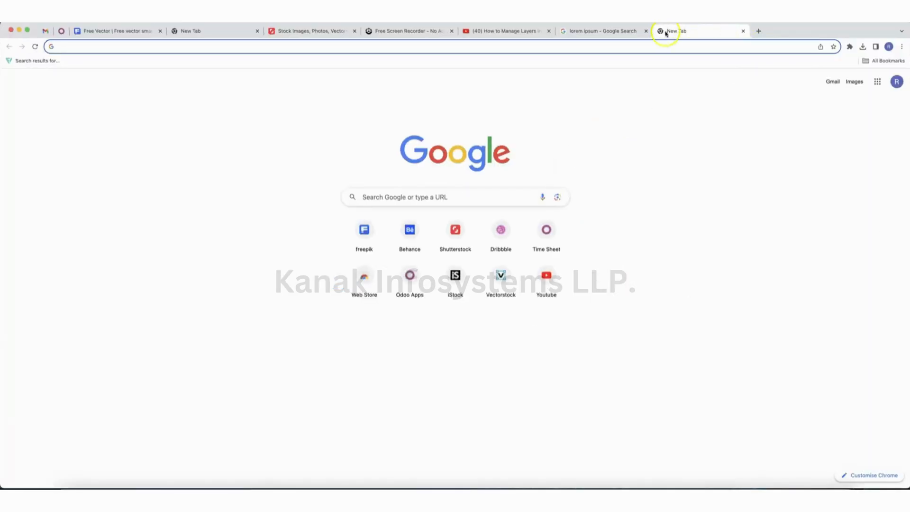
Switch to Chrome and search Google for "lorem ipsum".
{"action": "left_click", "coordinate": [606, 45]}
{"action": "type", "text": "lorem"}
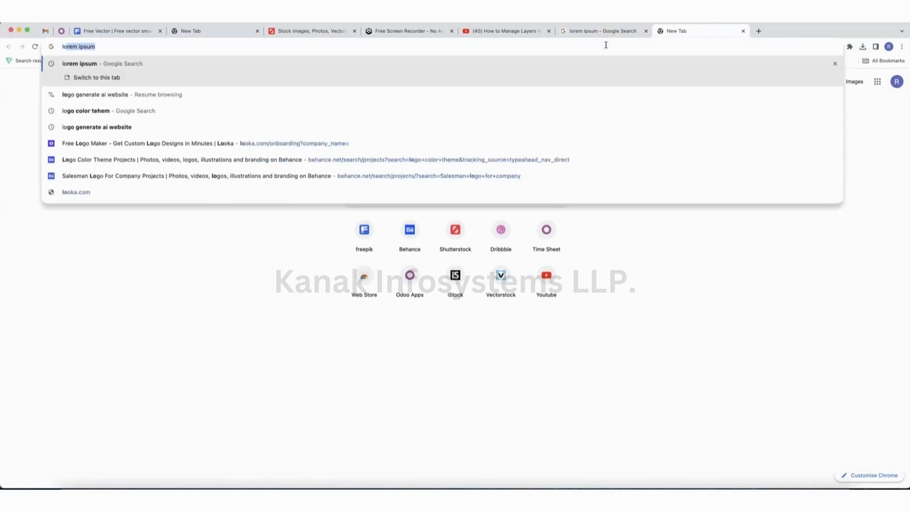
{"action": "type", "text": " ip"}
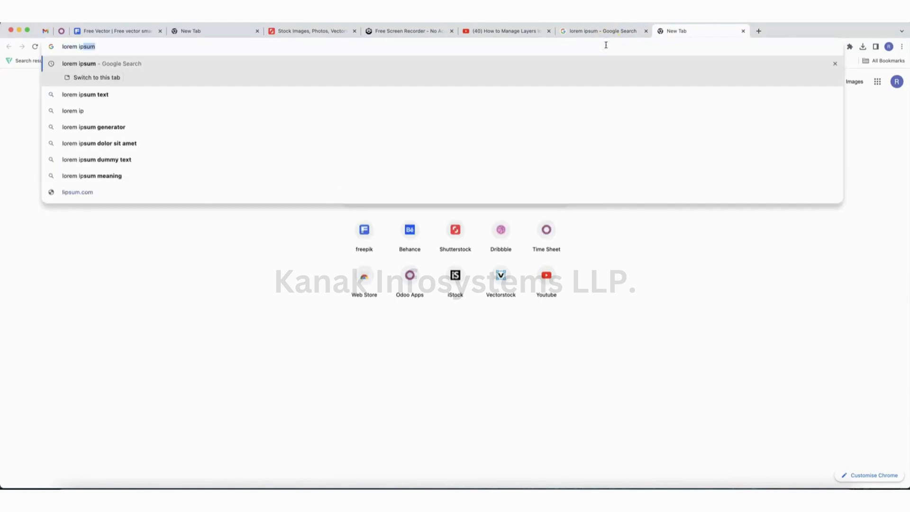
{"action": "type", "text": "sum"}
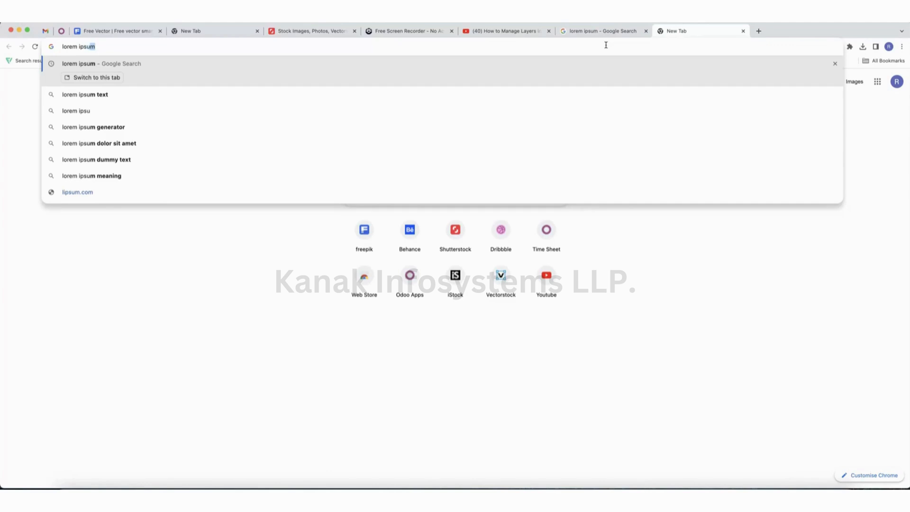
{"action": "key", "text": "Return"}
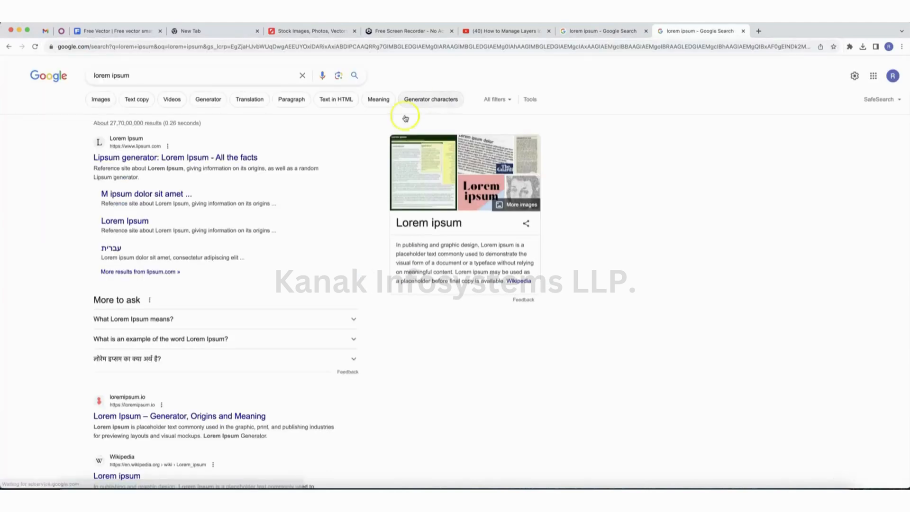
Open the lipsum.com result and copy the opening sentences under "What is Lorem Ipsum?".
{"action": "left_click", "coordinate": [149, 159]}
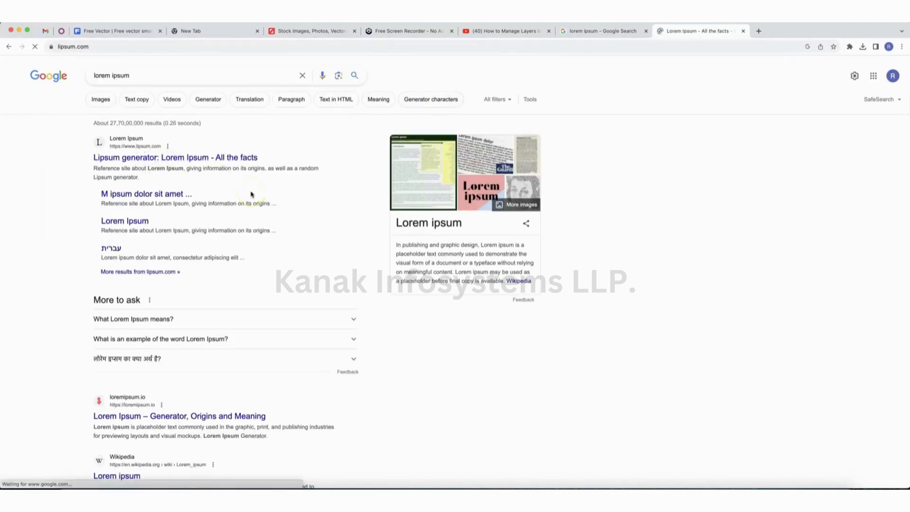
{"action": "scroll", "coordinate": [223, 244], "scroll_direction": "down", "scroll_amount": 2}
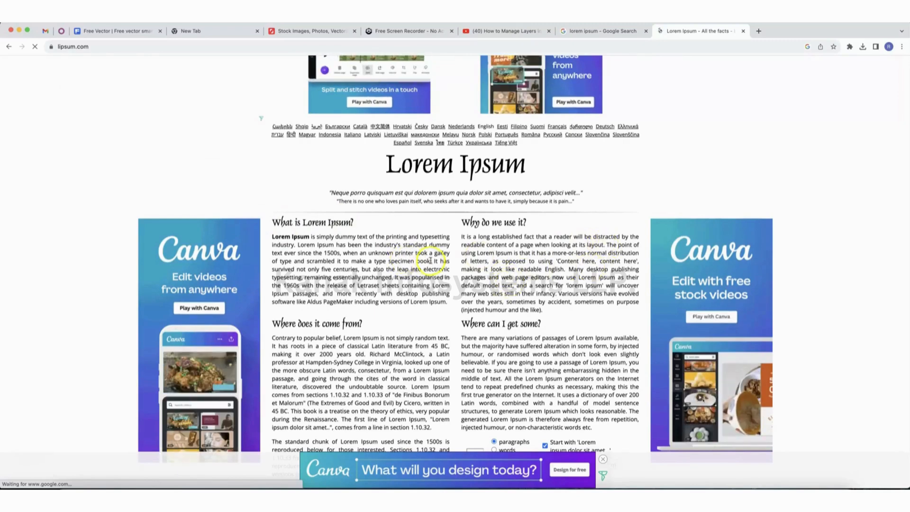
{"action": "left_click_drag", "start_coordinate": [428, 260], "coordinate": [273, 236]}
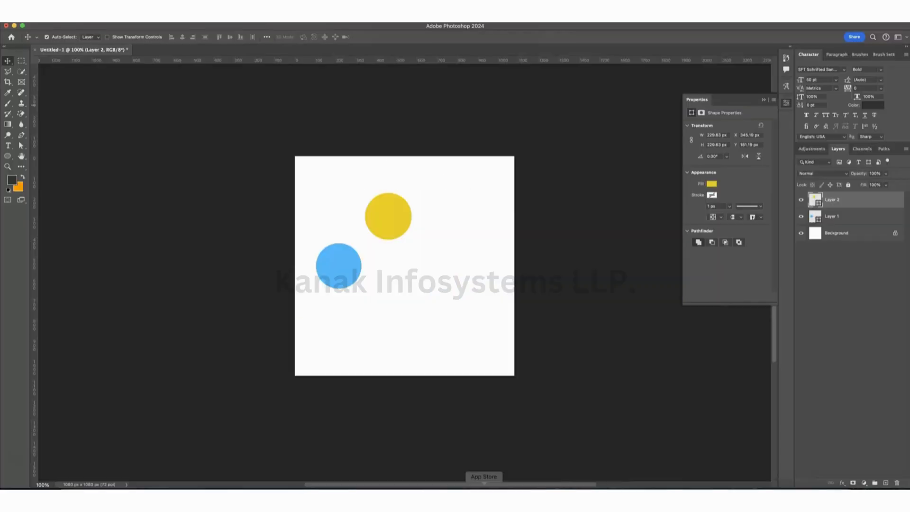
Back in Photoshop, add a text box about 570 × 330 px below the yellow circle, paste the copied text, and shift it slightly left.
{"action": "left_click", "coordinate": [8, 146]}
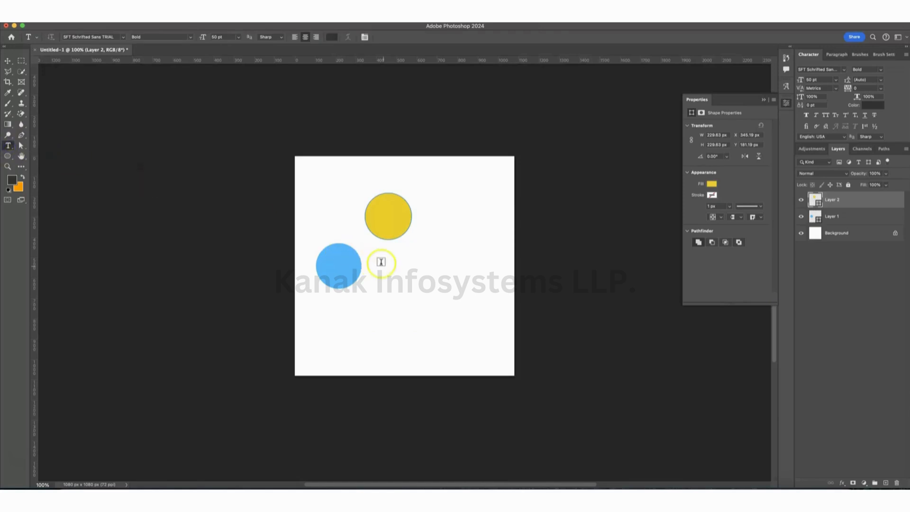
{"action": "left_click_drag", "start_coordinate": [382, 266], "coordinate": [496, 332]}
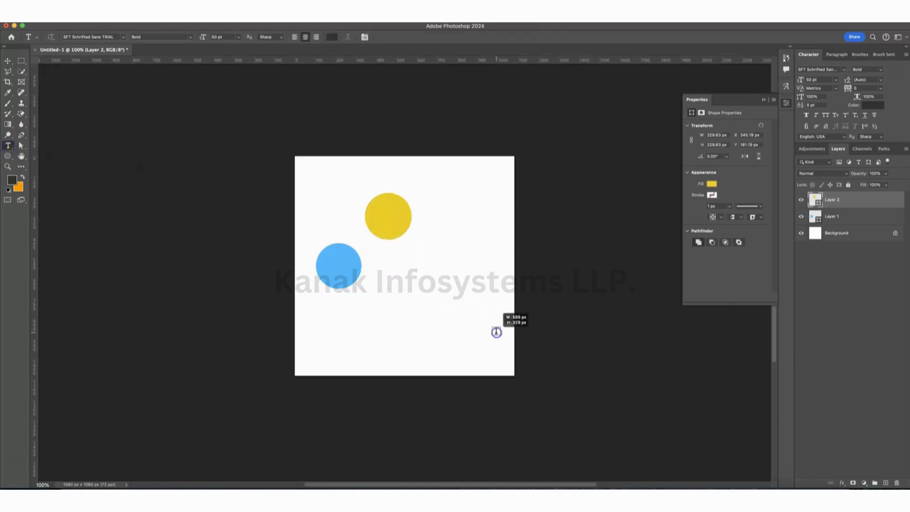
{"action": "key", "text": "super+v"}
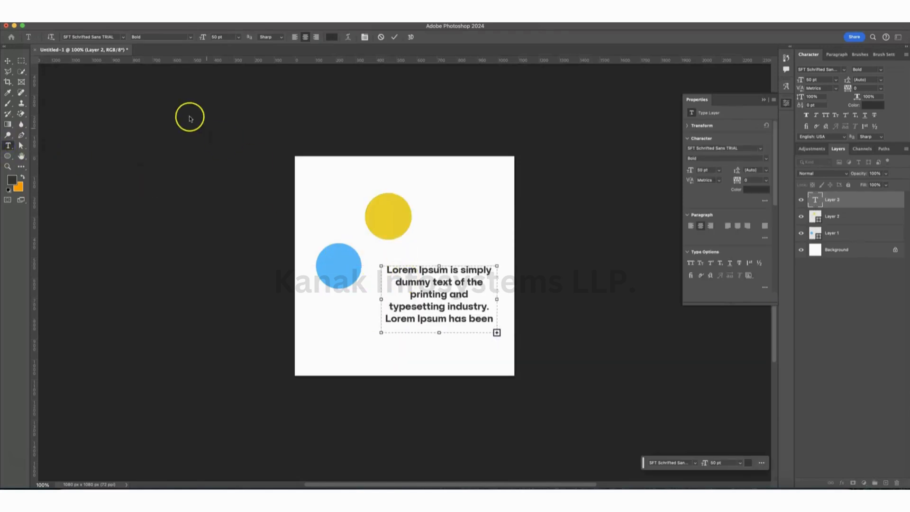
{"action": "left_click", "coordinate": [8, 61]}
{"action": "left_click_drag", "start_coordinate": [404, 261], "coordinate": [396, 261]}
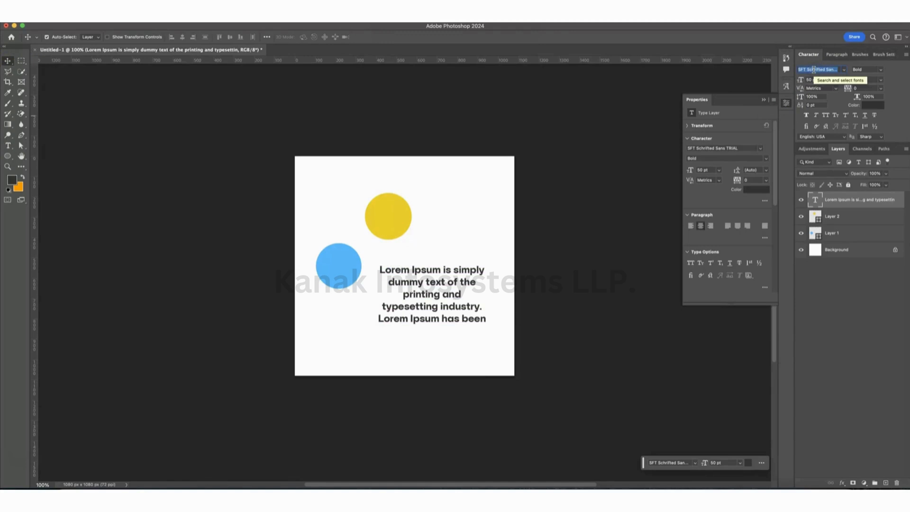
Set the placeholder text to Open Sans Regular at 28 pt, and nudge the text block slightly upward.
{"action": "type", "text": "pen Sans"}
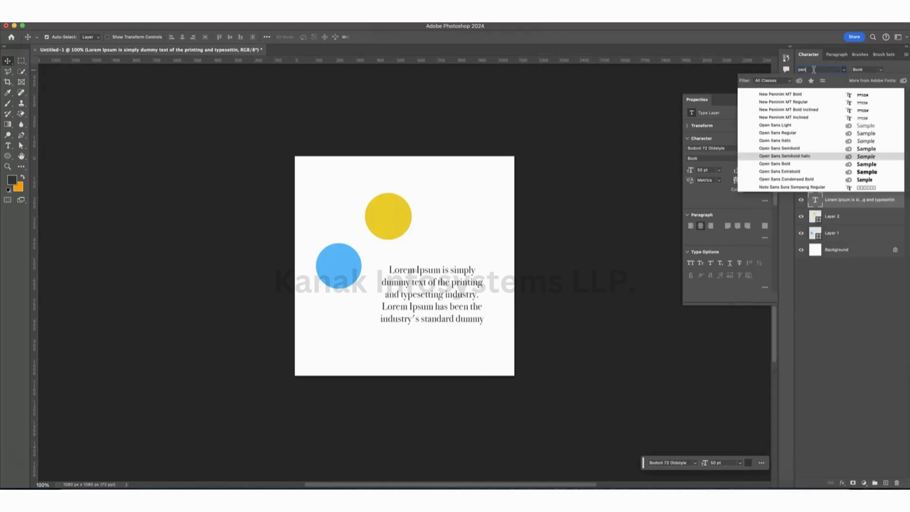
{"action": "left_click", "coordinate": [786, 132]}
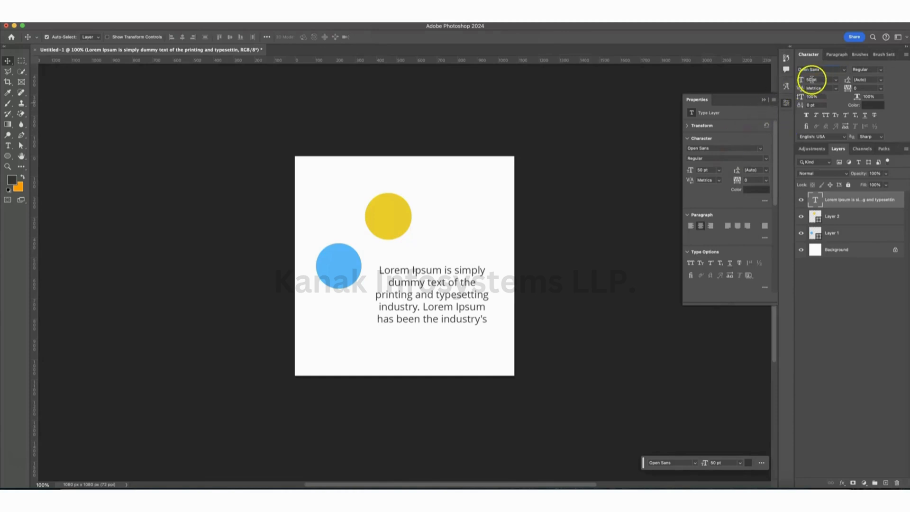
{"action": "type", "text": "20"}
{"action": "key", "text": "Return"}
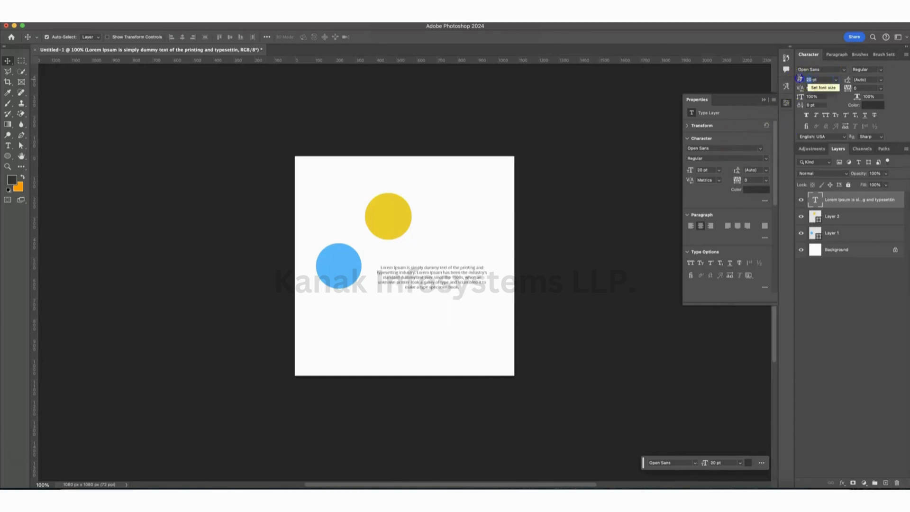
{"action": "key", "text": "Return"}
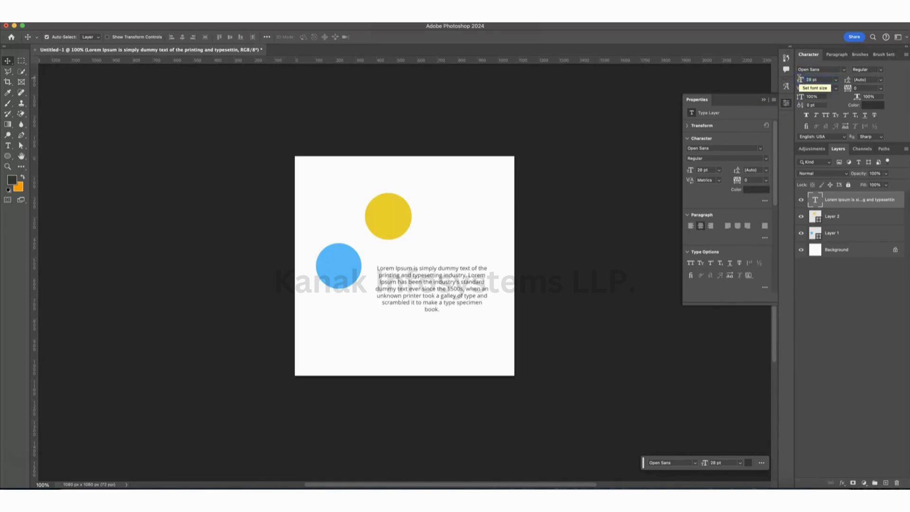
{"action": "left_click_drag", "start_coordinate": [437, 270], "coordinate": [436, 268]}
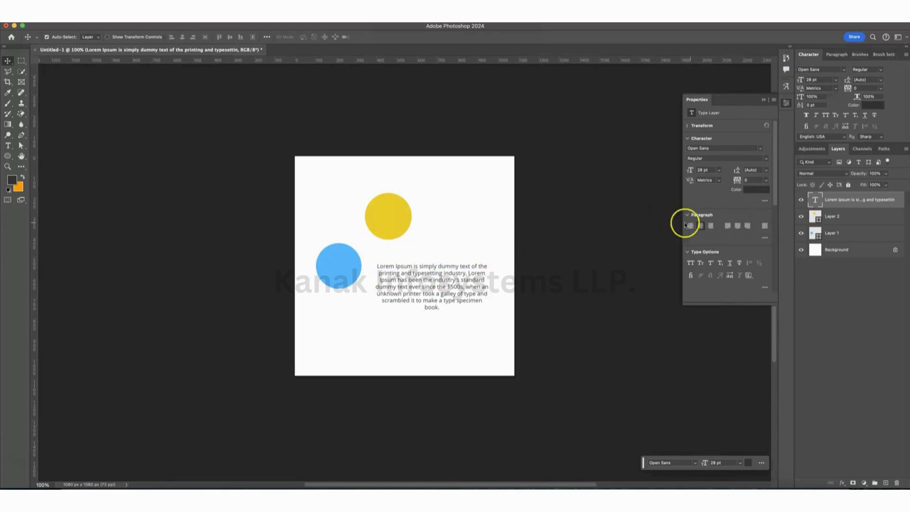
Place the blue and yellow circles side by side above the horizontally centred text block, and rename the text layer "Layer 3".
{"action": "left_click", "coordinate": [581, 224]}
{"action": "left_click_drag", "start_coordinate": [387, 231], "coordinate": [423, 226]}
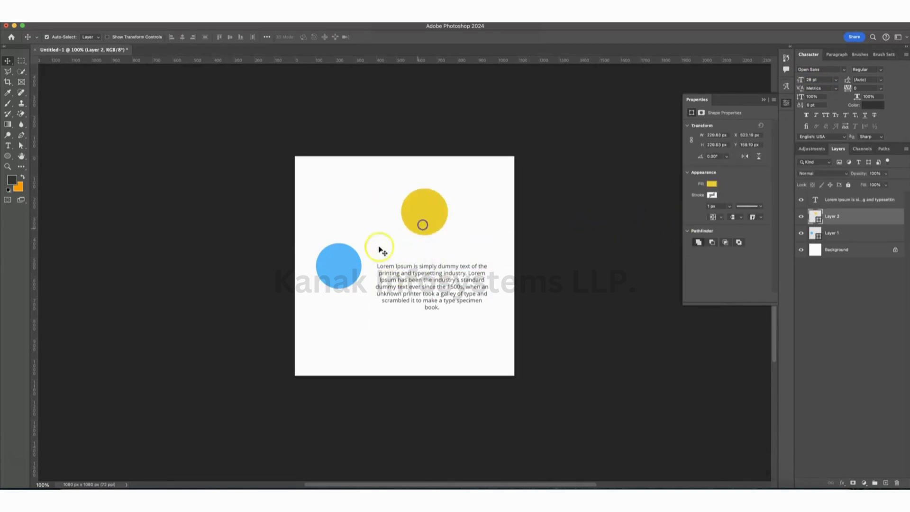
{"action": "left_click_drag", "start_coordinate": [345, 259], "coordinate": [350, 236]}
{"action": "left_click_drag", "start_coordinate": [424, 219], "coordinate": [436, 223]}
{"action": "left_click_drag", "start_coordinate": [354, 241], "coordinate": [361, 222]}
{"action": "left_click_drag", "start_coordinate": [418, 278], "coordinate": [387, 279]}
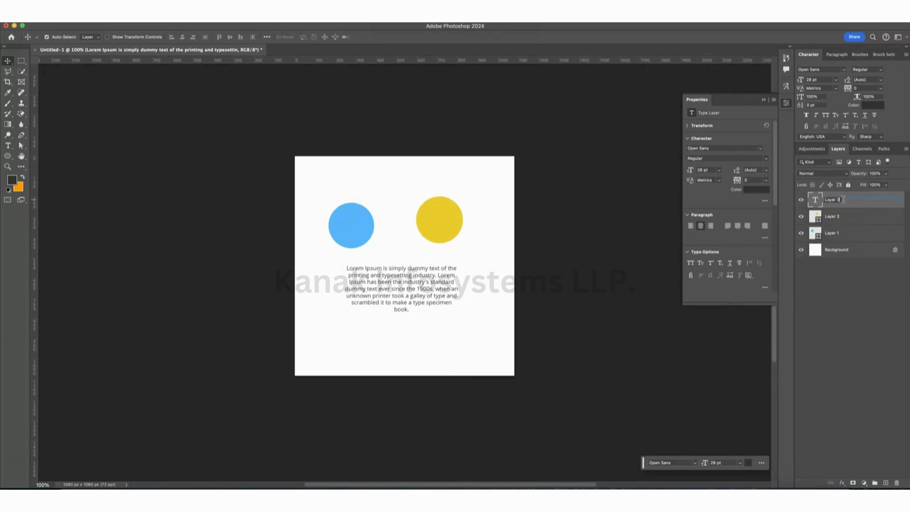
{"action": "key", "text": "Return"}
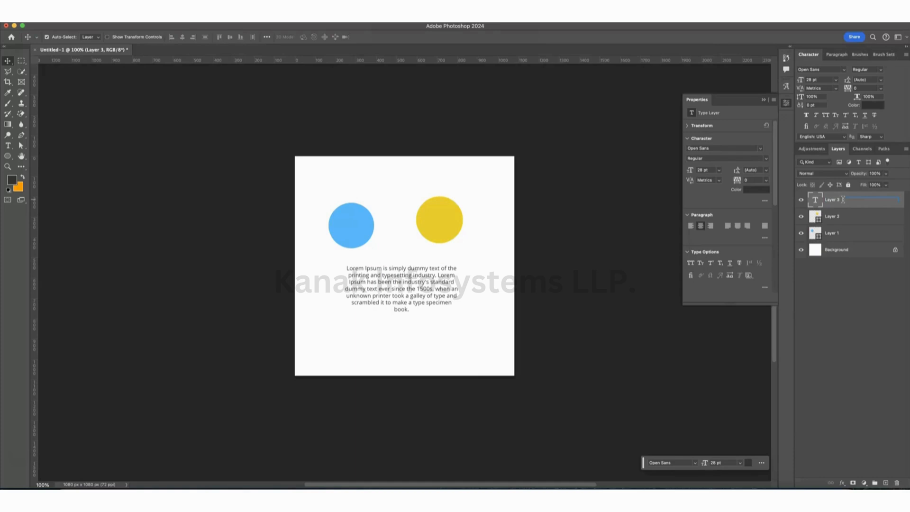
Hide and show Layer 1, Layer 2 and Layer 3 in turn, ending with Layer 1 once more.
{"action": "left_click", "coordinate": [801, 232]}
{"action": "left_click", "coordinate": [801, 232]}
{"action": "left_click", "coordinate": [801, 217]}
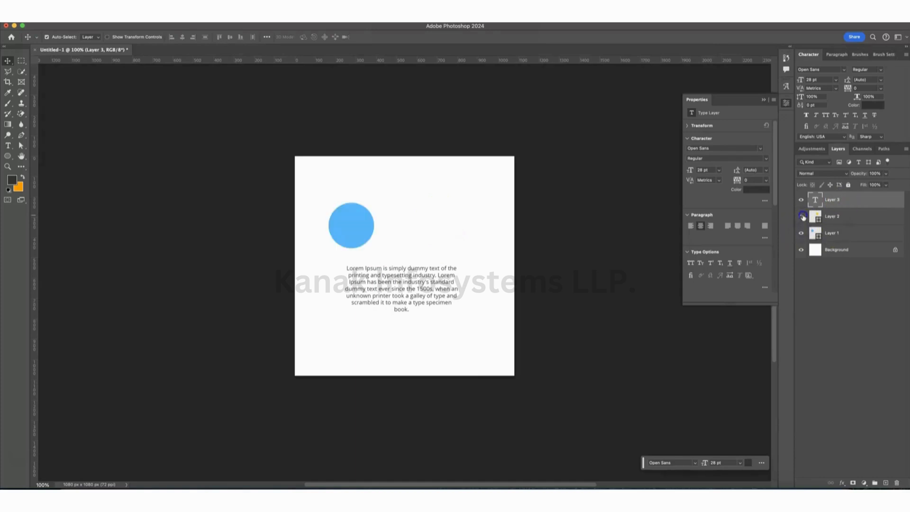
{"action": "left_click", "coordinate": [801, 217]}
{"action": "left_click", "coordinate": [801, 200]}
{"action": "left_click", "coordinate": [801, 200]}
{"action": "left_click", "coordinate": [801, 236]}
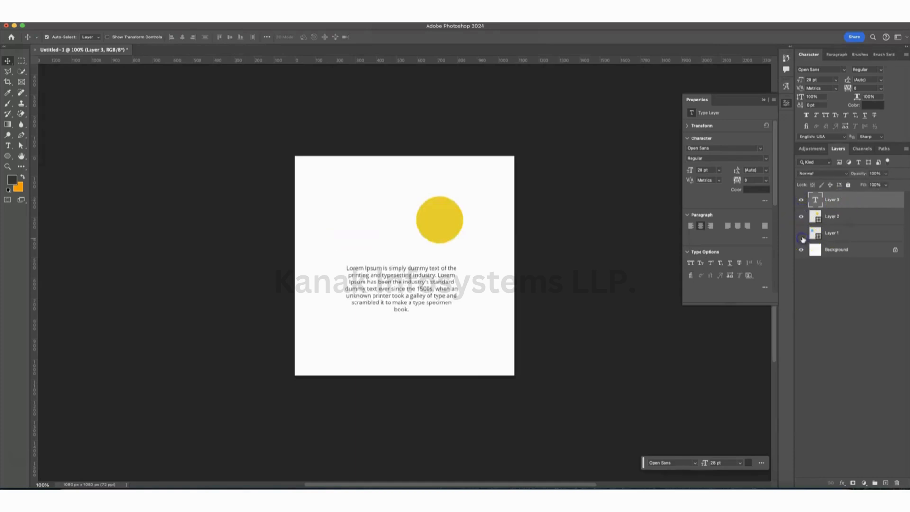
{"action": "left_click", "coordinate": [802, 236]}
Give Layer 1 a red colour label and Layer 2 a yellow one.
{"action": "right_click", "coordinate": [801, 236]}
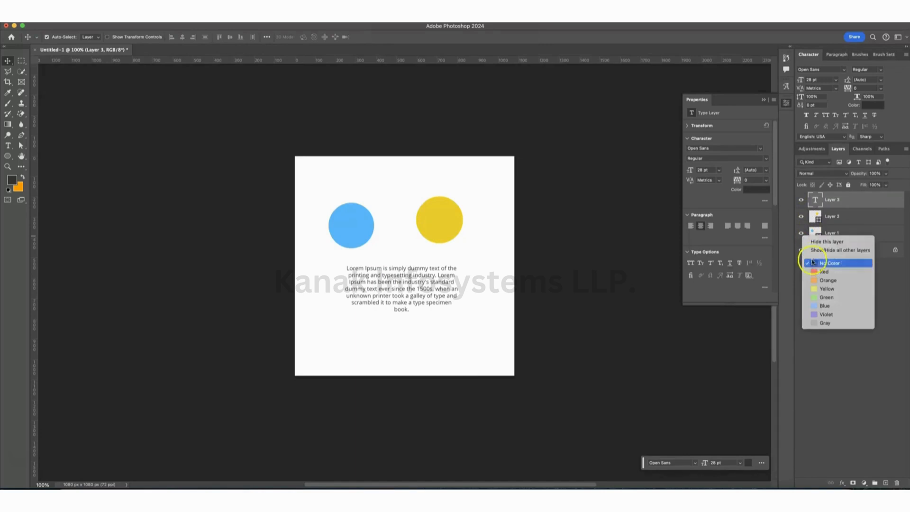
{"action": "left_click", "coordinate": [824, 272]}
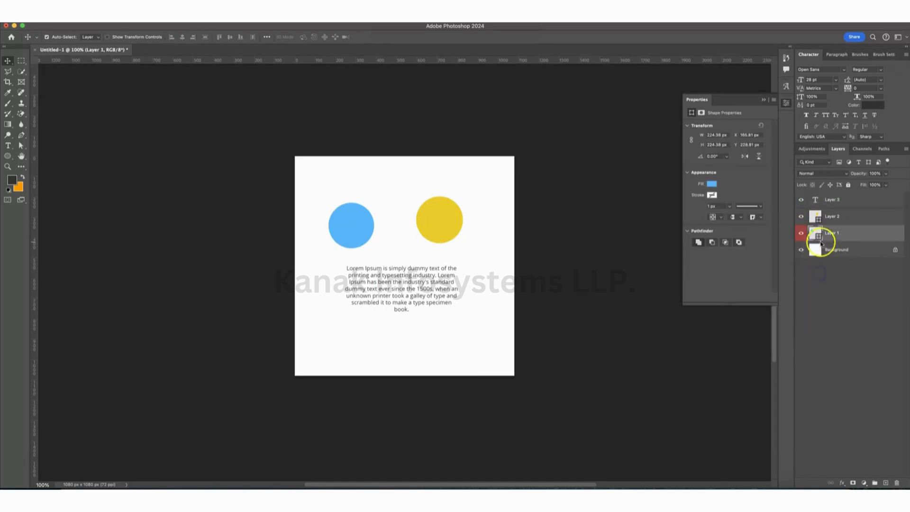
{"action": "left_click", "coordinate": [802, 220]}
{"action": "left_click", "coordinate": [801, 220]}
{"action": "right_click", "coordinate": [798, 222]}
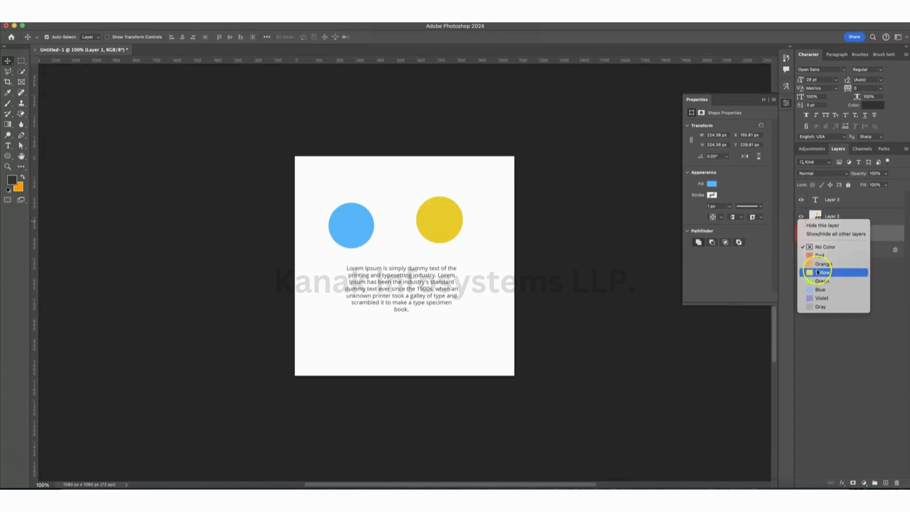
{"action": "left_click", "coordinate": [818, 216]}
Toggle the visibility of Layer 3 off and on, give it a blue colour label, and select it.
{"action": "left_click", "coordinate": [802, 200]}
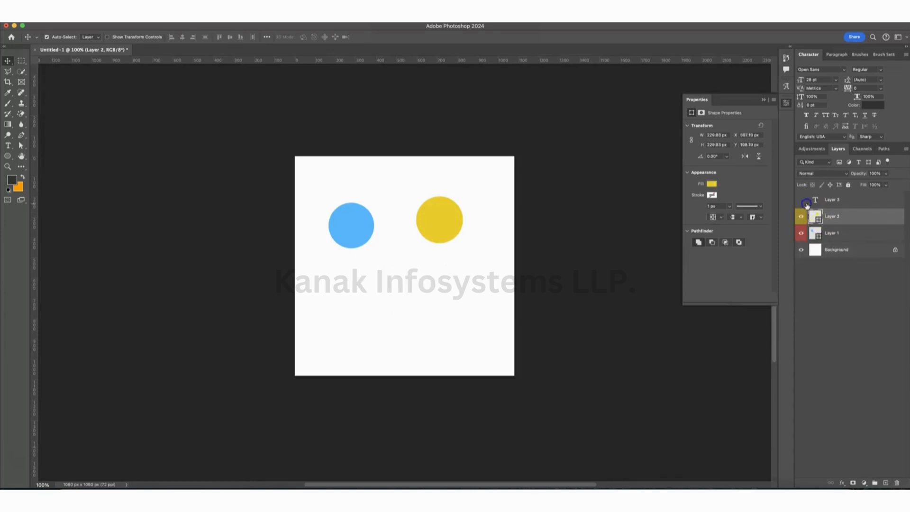
{"action": "left_click", "coordinate": [802, 201]}
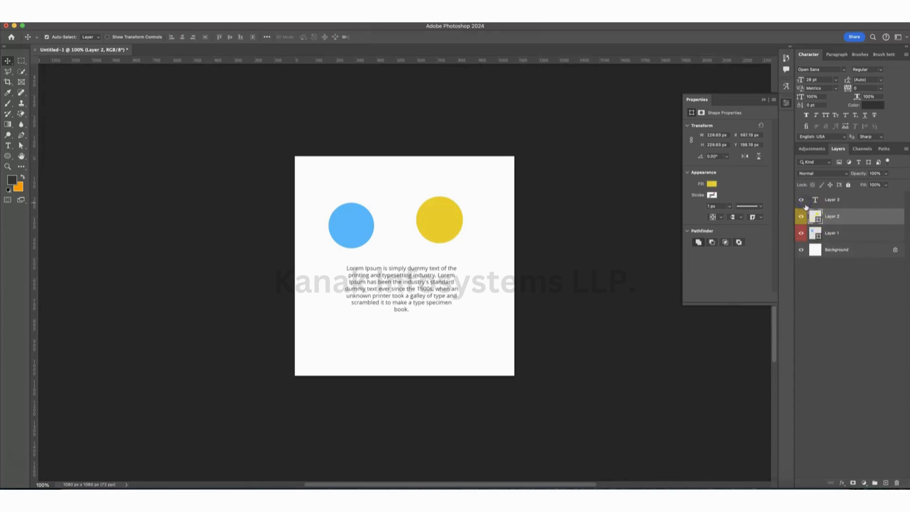
{"action": "left_click", "coordinate": [556, 218]}
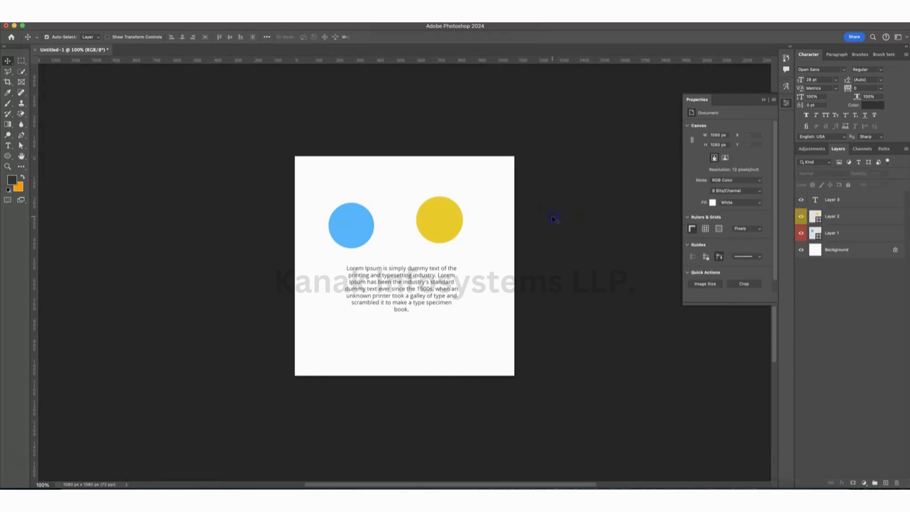
{"action": "left_click", "coordinate": [802, 200]}
{"action": "left_click", "coordinate": [801, 201]}
{"action": "right_click", "coordinate": [804, 207]}
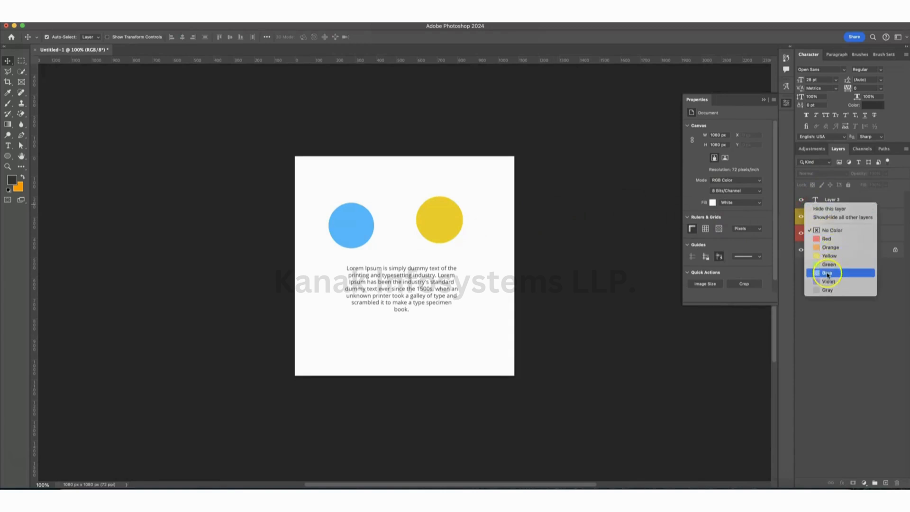
{"action": "left_click", "coordinate": [827, 273]}
{"action": "left_click", "coordinate": [863, 201]}
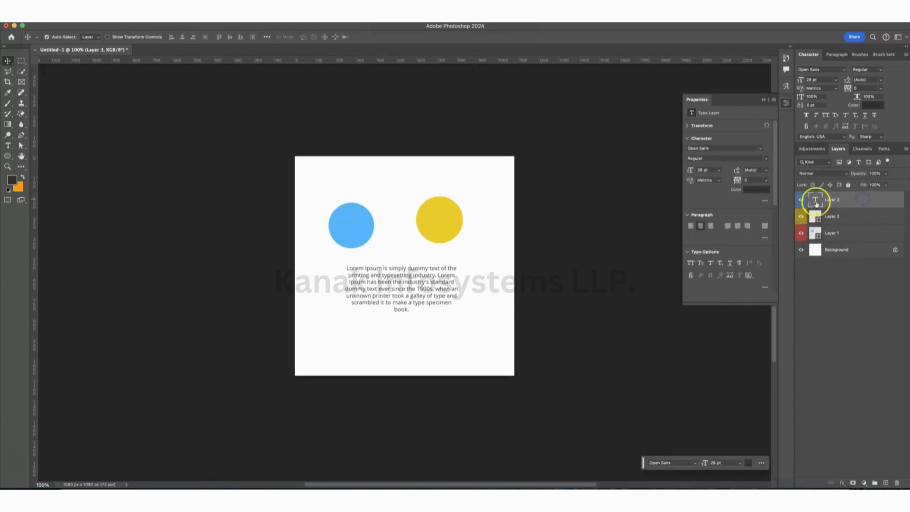
Hide and show Layer 3 again, and look at its visibility and colour label options without changing them.
{"action": "left_click", "coordinate": [801, 199]}
{"action": "left_click", "coordinate": [801, 200]}
{"action": "right_click", "coordinate": [801, 207]}
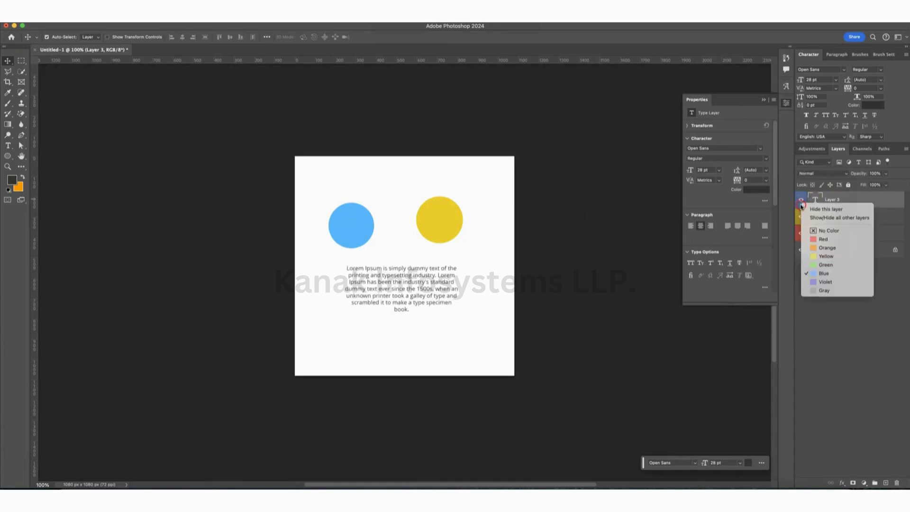
{"action": "left_click", "coordinate": [869, 199]}
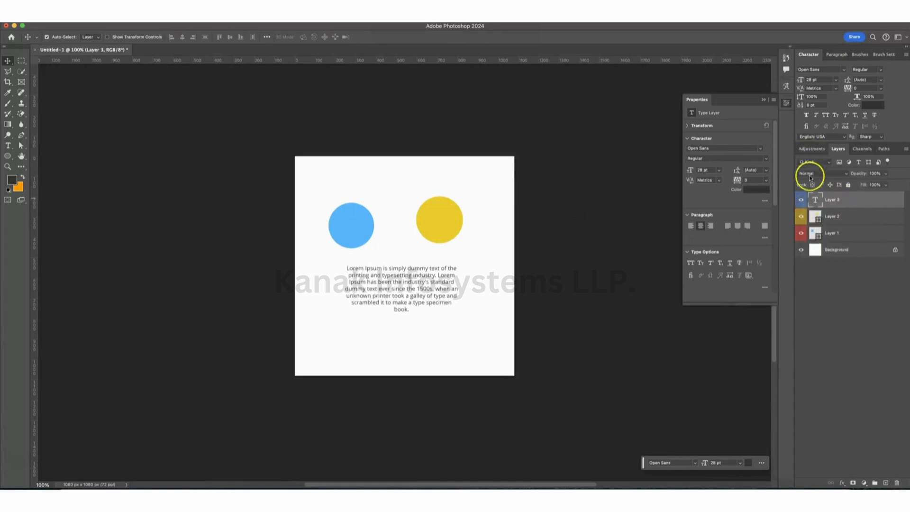
Filter the layer list by pixel, adjustment, type and shape layers in turn, clearing each filter before the next.
{"action": "left_click", "coordinate": [840, 163]}
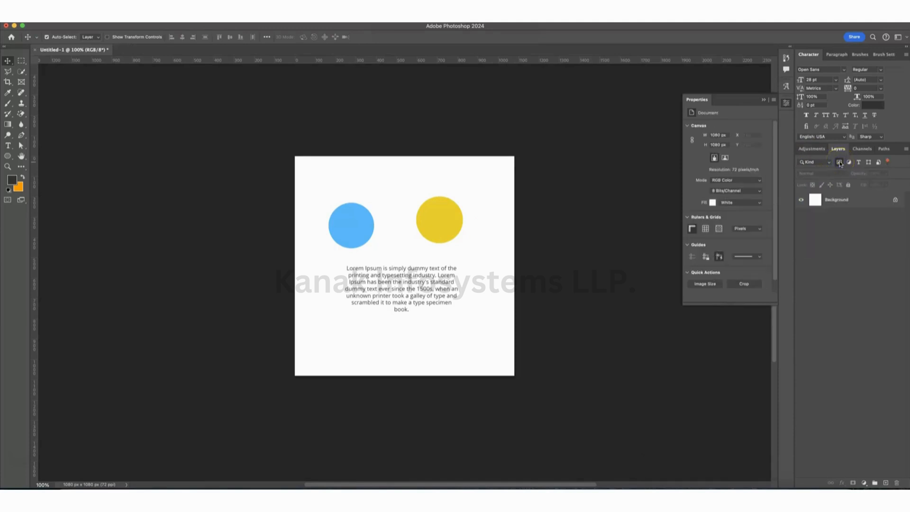
{"action": "left_click", "coordinate": [840, 163]}
{"action": "left_click", "coordinate": [850, 163]}
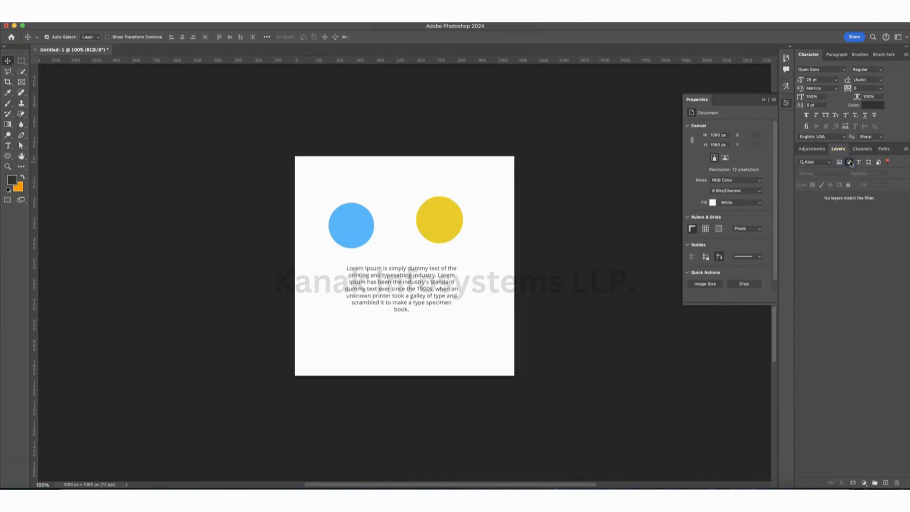
{"action": "left_click", "coordinate": [851, 162]}
{"action": "left_click", "coordinate": [859, 162]}
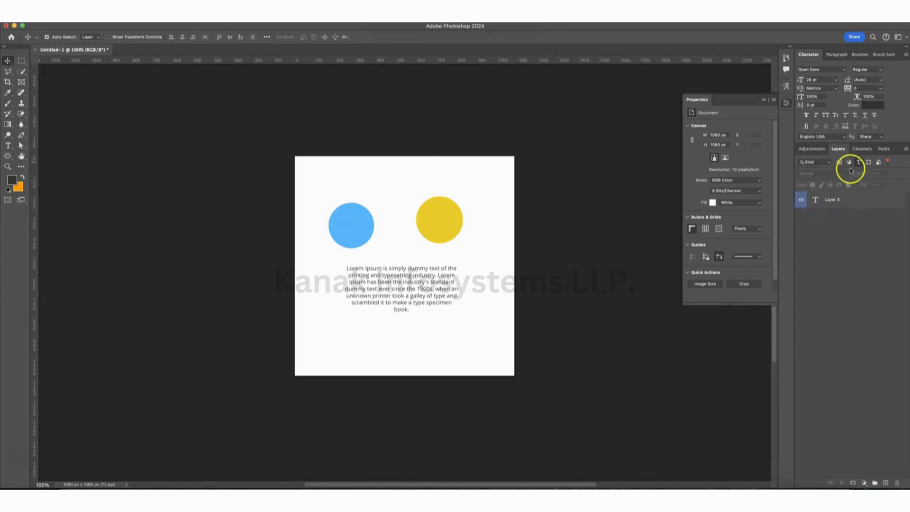
{"action": "left_click", "coordinate": [857, 162]}
{"action": "left_click", "coordinate": [869, 163]}
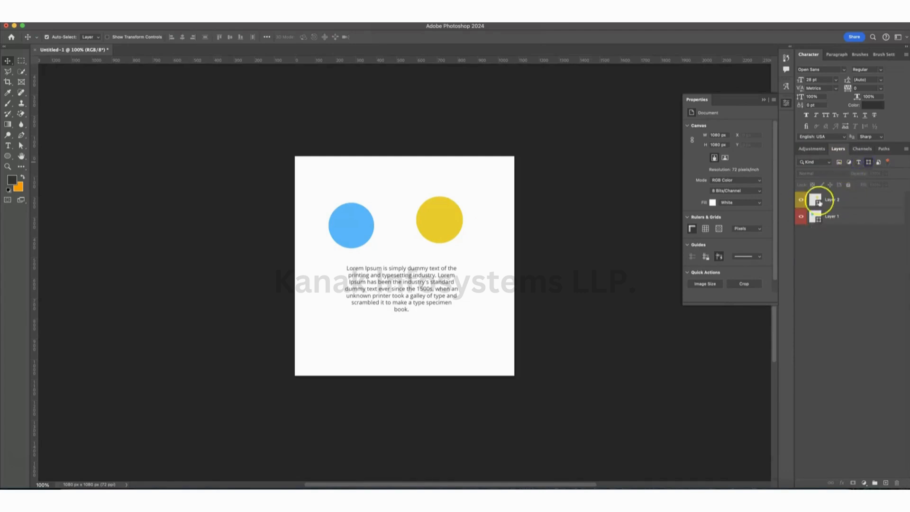
{"action": "left_click", "coordinate": [870, 163]}
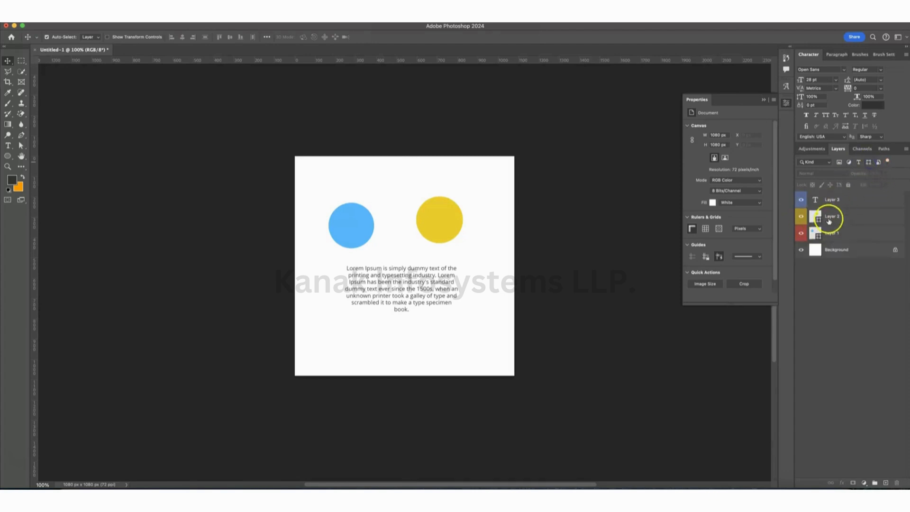
Filter the layer list by smart objects, combine it with the shape and pixel filters, and clear all filters.
{"action": "left_click", "coordinate": [878, 163]}
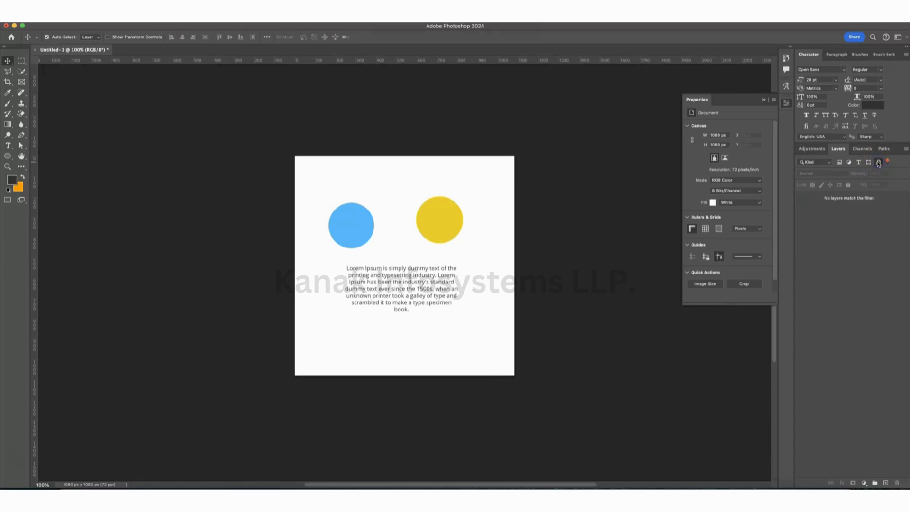
{"action": "left_click", "coordinate": [870, 163]}
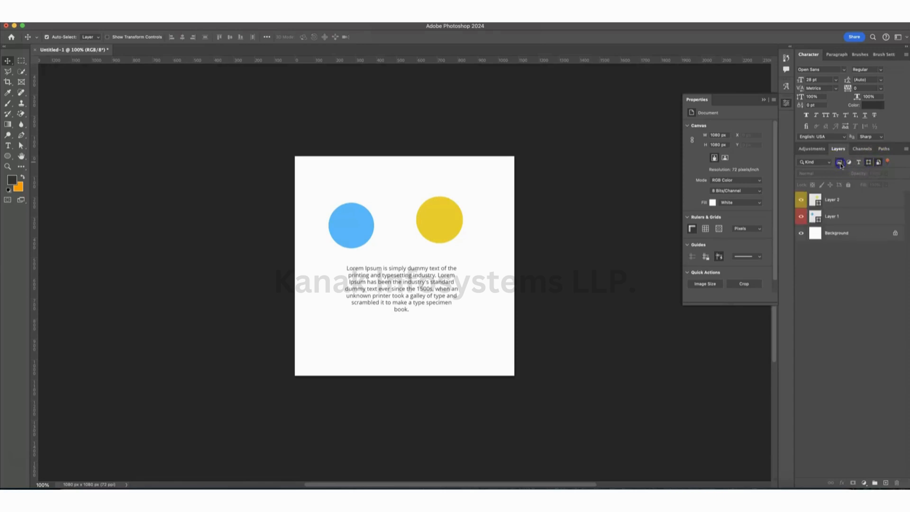
{"action": "left_click", "coordinate": [868, 163]}
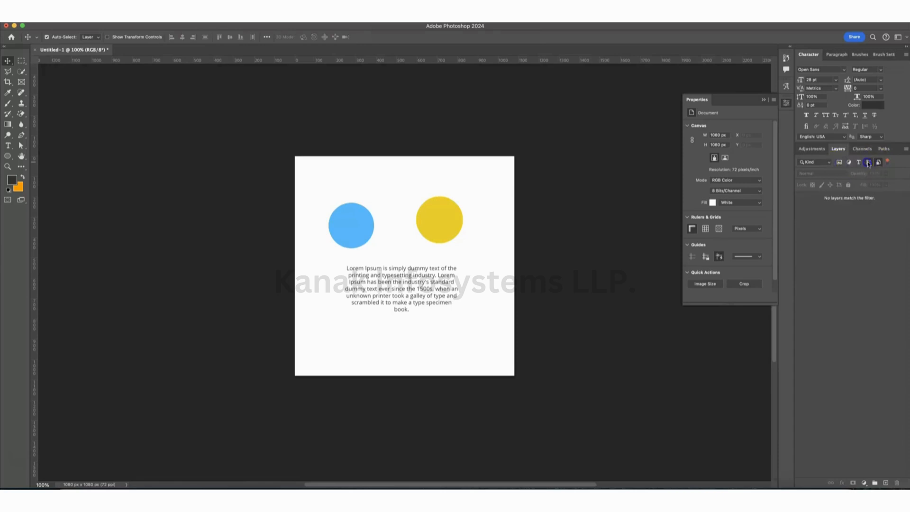
{"action": "left_click", "coordinate": [878, 162]}
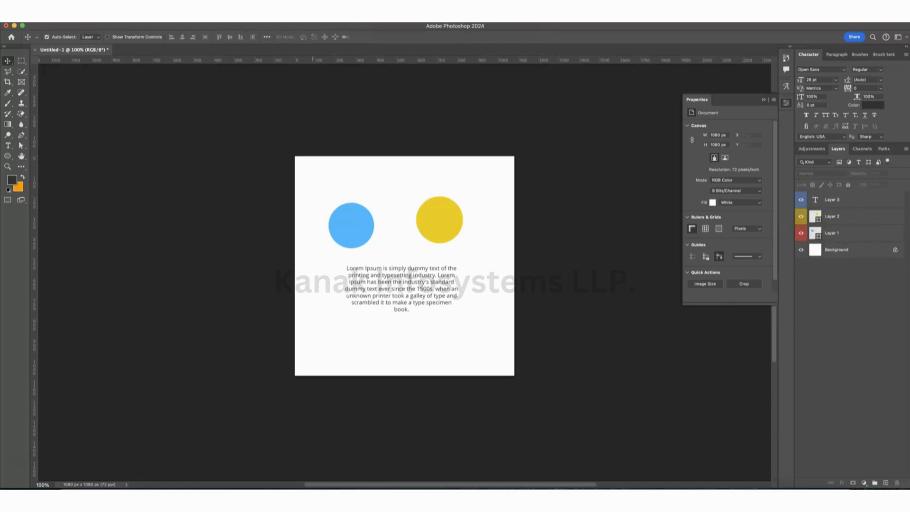
Hide the Layers panel and bring it back.
{"action": "left_click", "coordinate": [286, 19]}
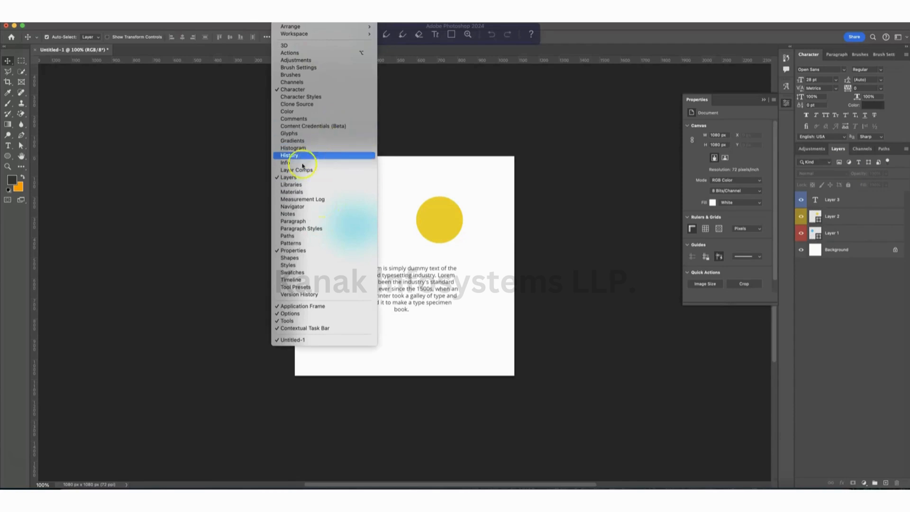
{"action": "left_click", "coordinate": [287, 177]}
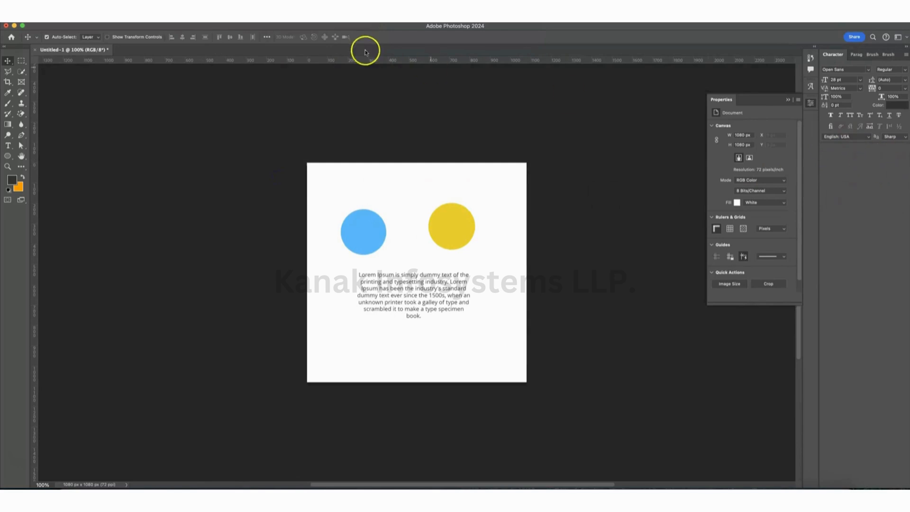
{"action": "left_click", "coordinate": [283, 19]}
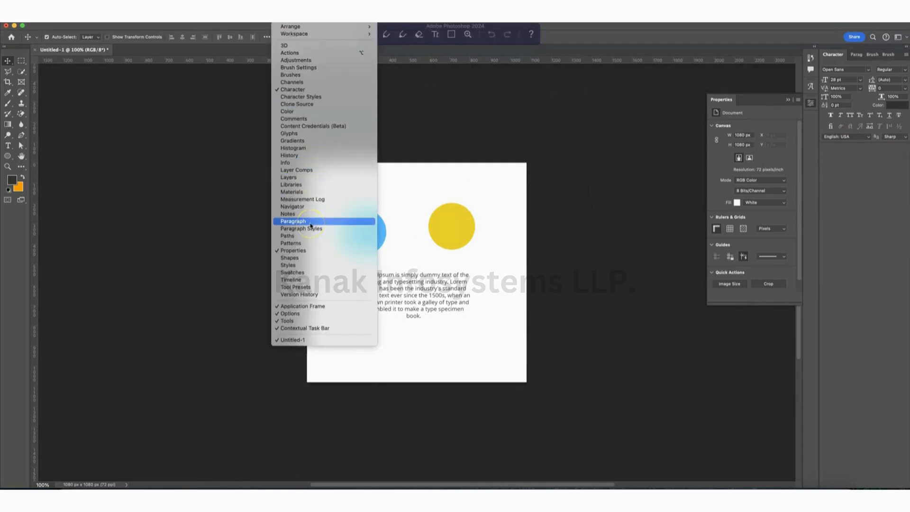
{"action": "left_click", "coordinate": [290, 177]}
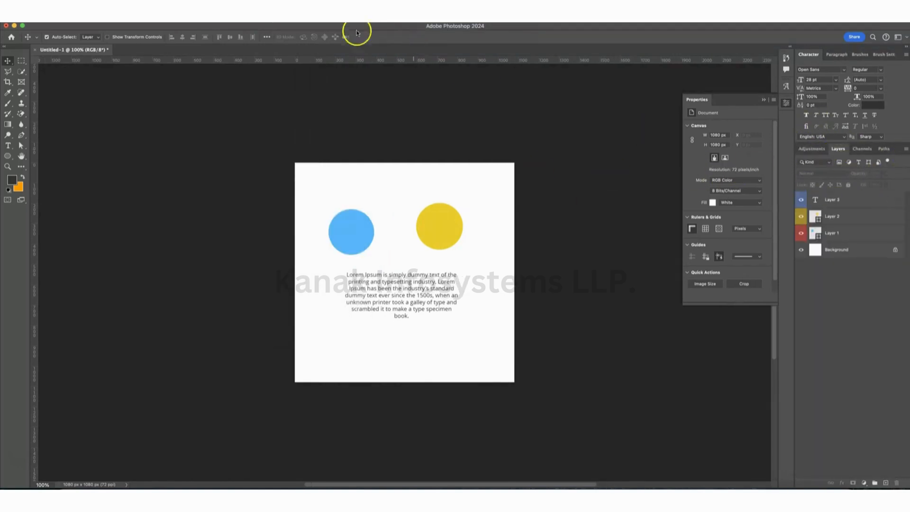
View the available workspace options and close them without choosing one.
{"action": "left_click", "coordinate": [284, 19]}
{"action": "mouse_move", "coordinate": [351, 33]}
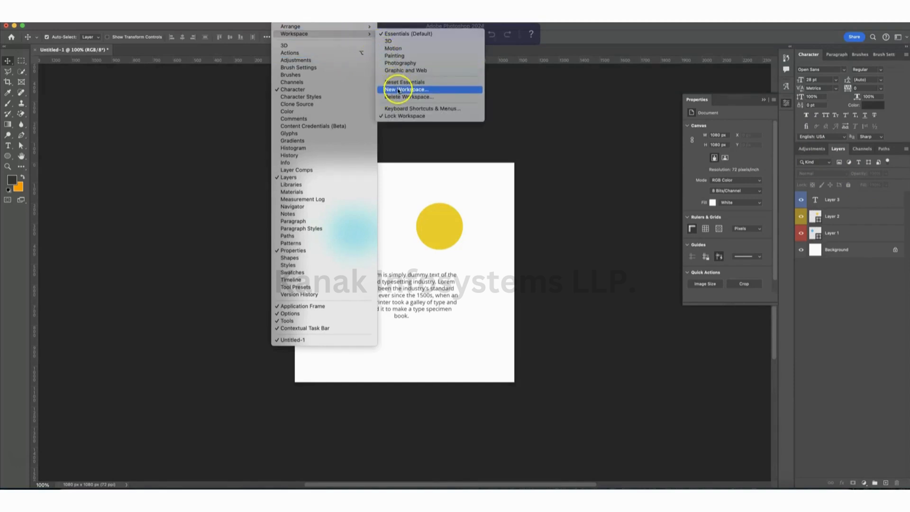
{"action": "left_click", "coordinate": [533, 158]}
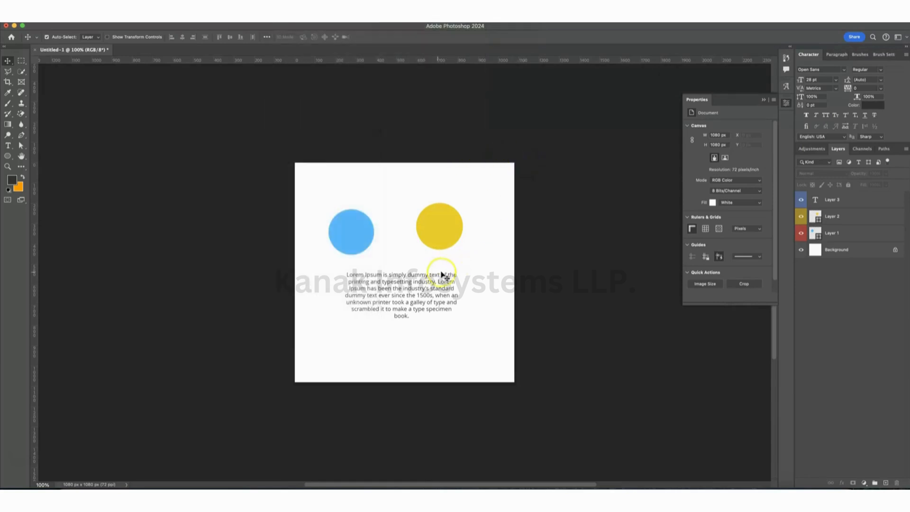